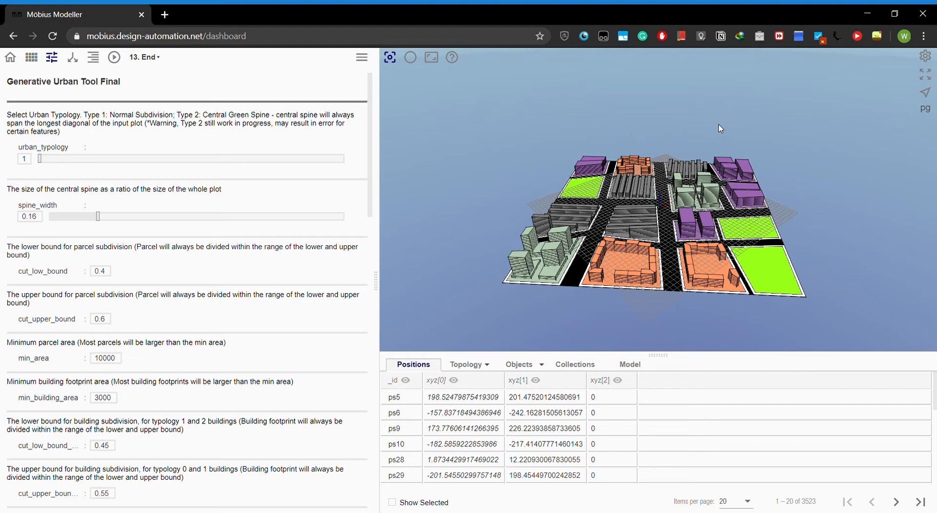
# - Run the generative urban model three times with the current parameters to produce different layouts
pyautogui.click(120, 59)
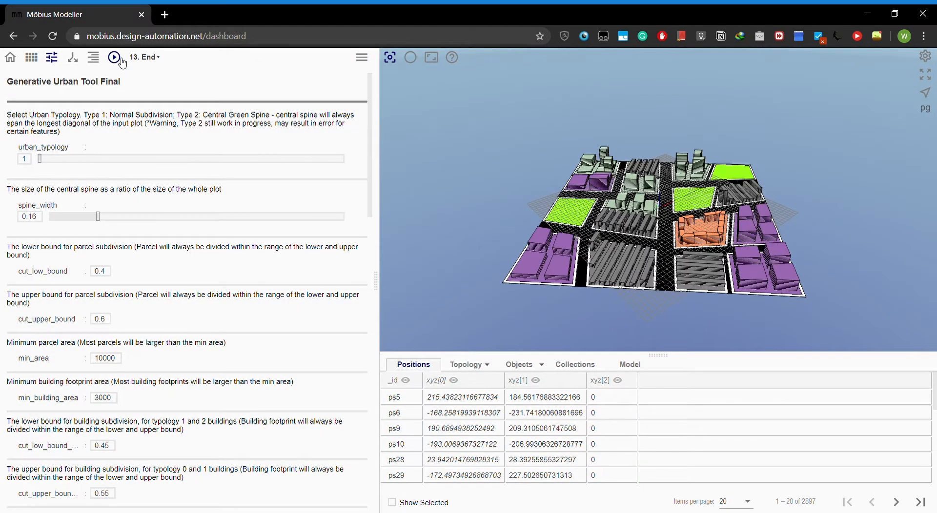
pyautogui.click(121, 59)
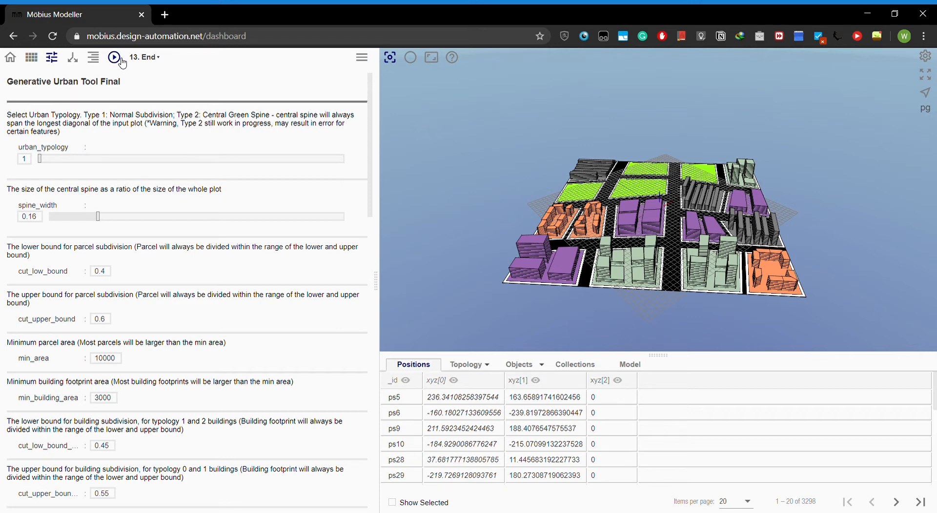
pyautogui.click(121, 59)
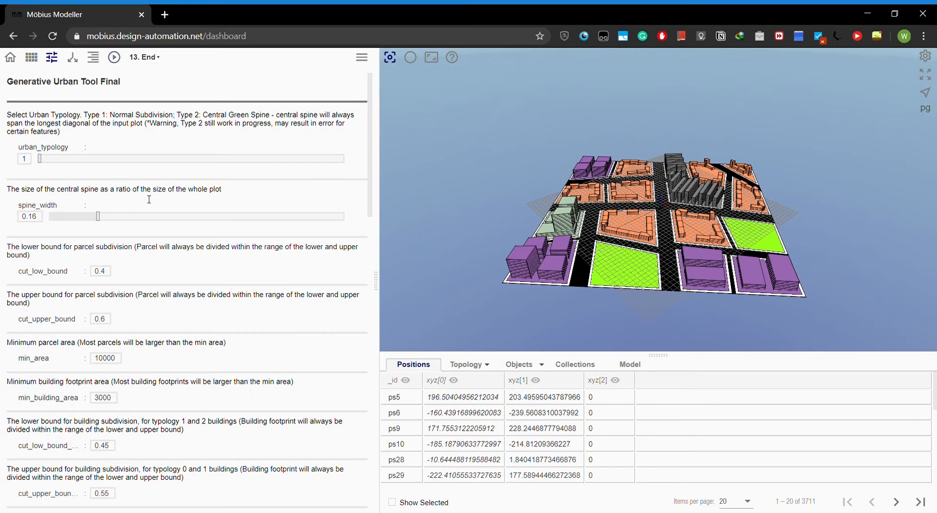
# - Regenerate the urban layout with the number of input plot sides set to 3, and again with 6 sides
pyautogui.scroll(-15, 127, 418)
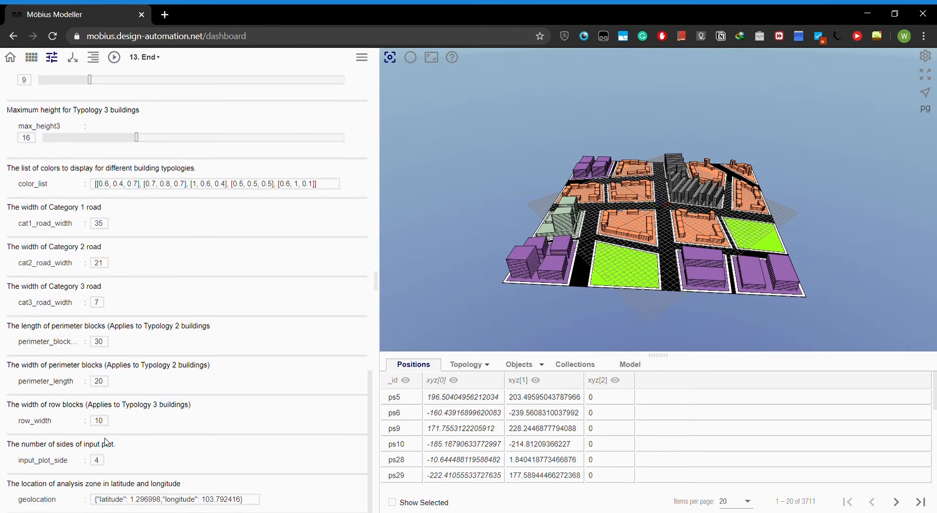
pyautogui.doubleClick(97, 460)
pyautogui.write('3')
pyautogui.click(115, 58)
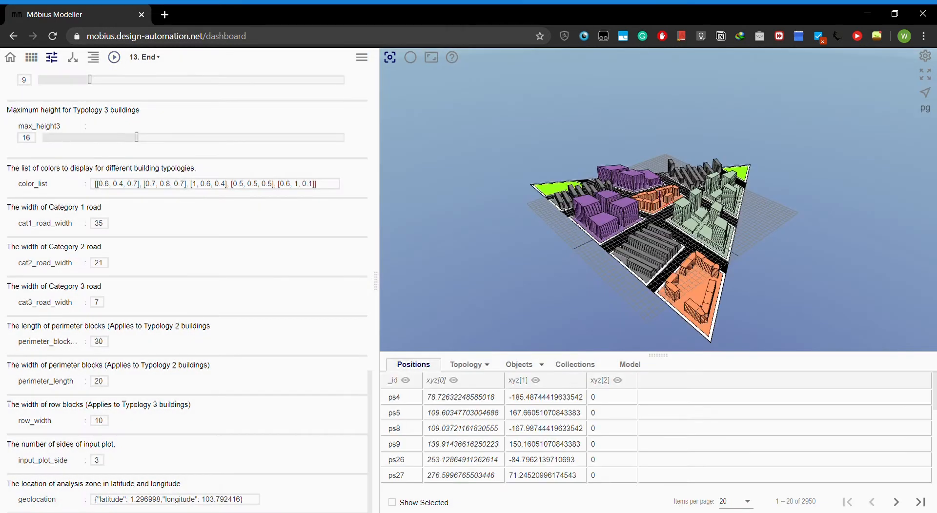
pyautogui.doubleClick(91, 461)
pyautogui.write('6')
pyautogui.click(114, 57)
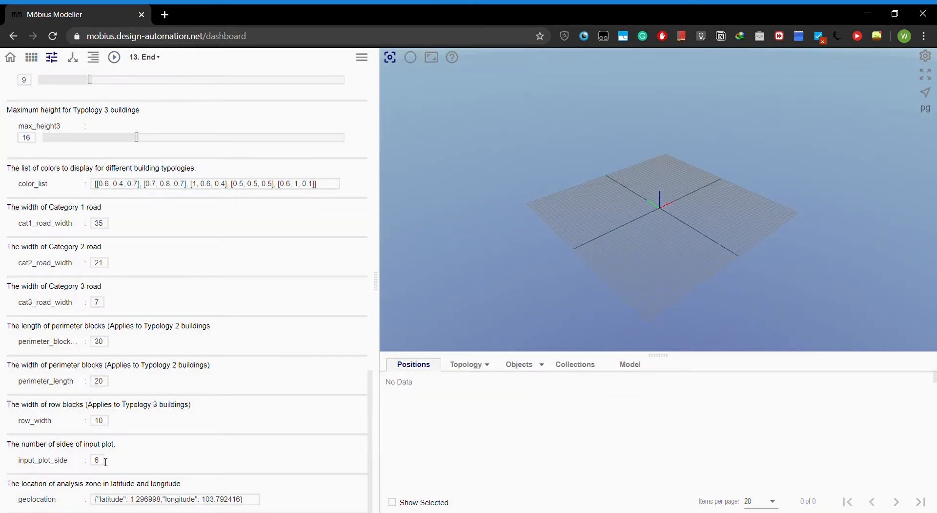
# - Regenerate the urban layout with the number of input plot sides set to 8, and again with 30 sides
pyautogui.write('8')
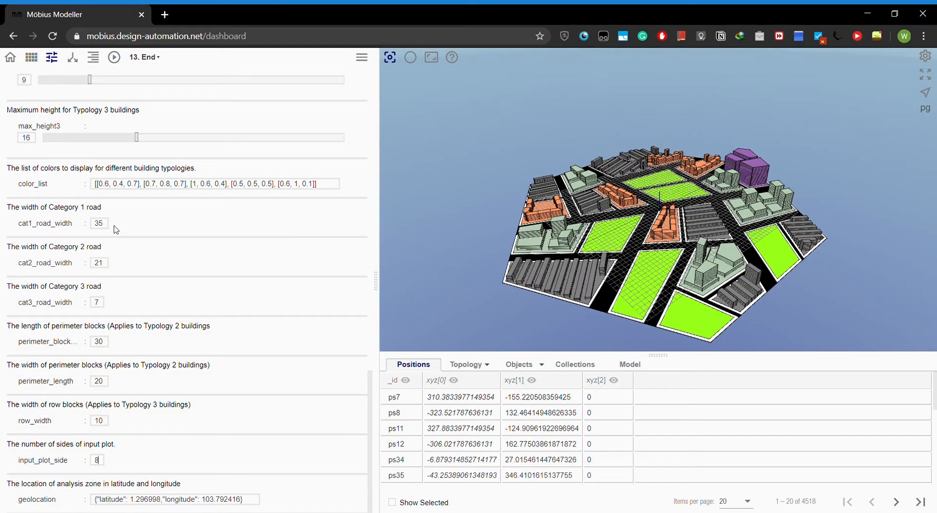
pyautogui.click(114, 57)
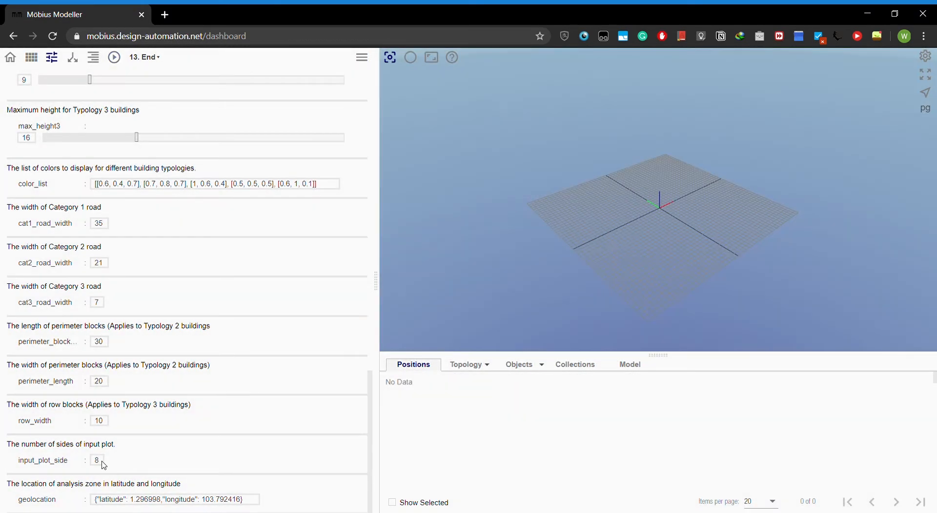
pyautogui.doubleClick(92, 463)
pyautogui.write('30')
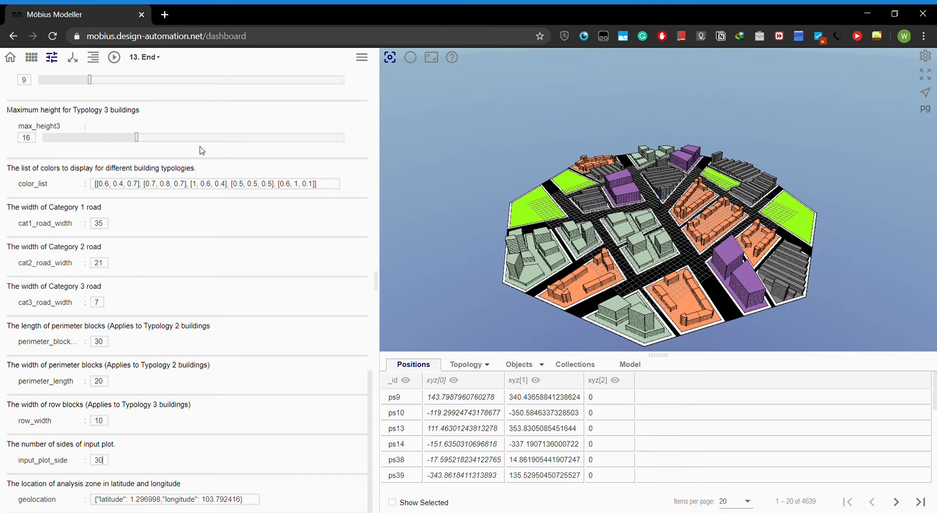
pyautogui.click(114, 58)
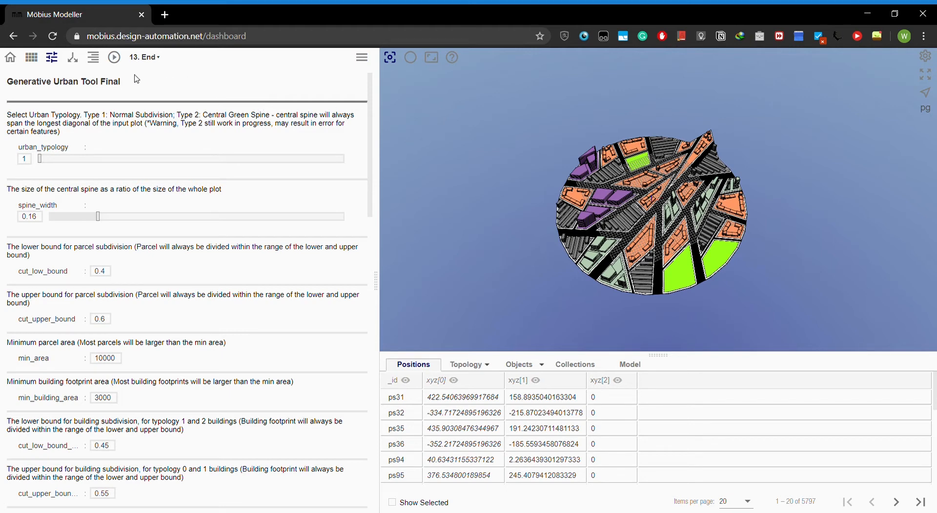
# - Run the model again and show the generated layout on the geographic map
pyautogui.click(114, 57)
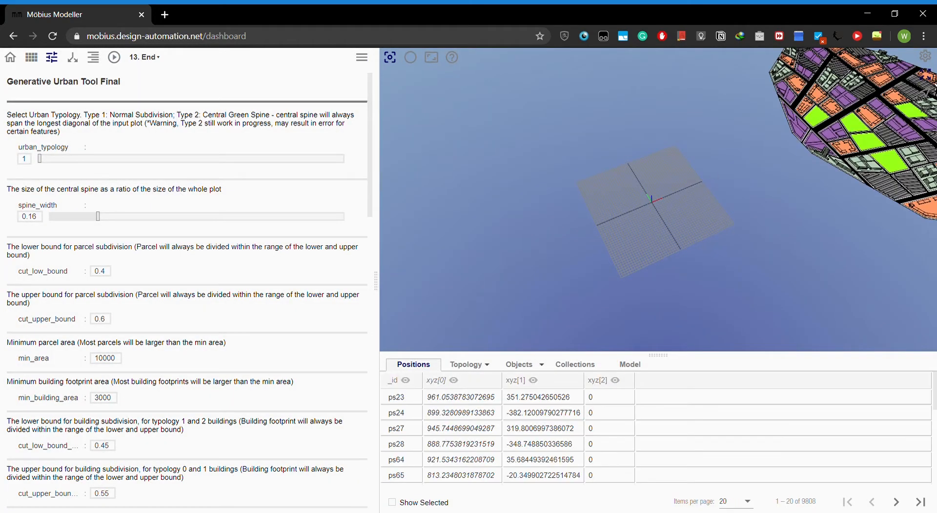
pyautogui.moveTo(686, 222); pyautogui.dragTo(682, 240)
pyautogui.scroll(8, 681, 240)
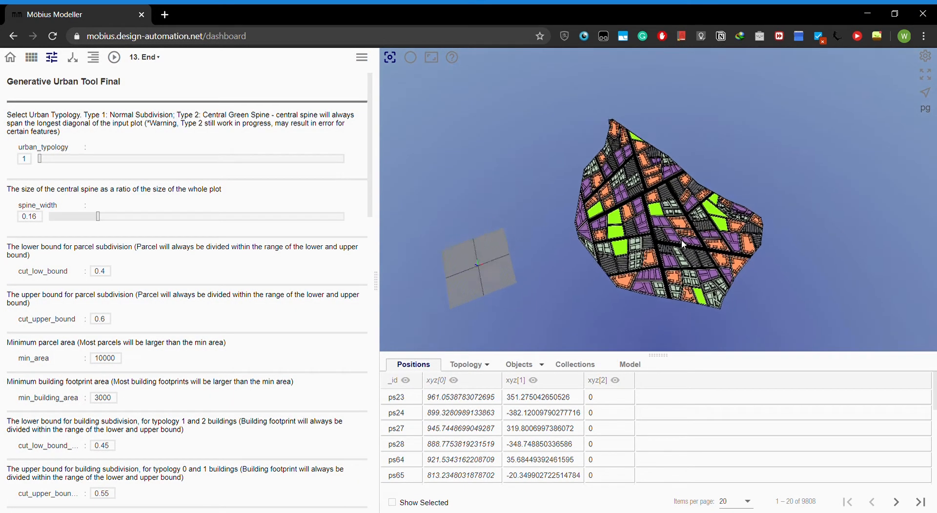
pyautogui.scroll(-2, 681, 240)
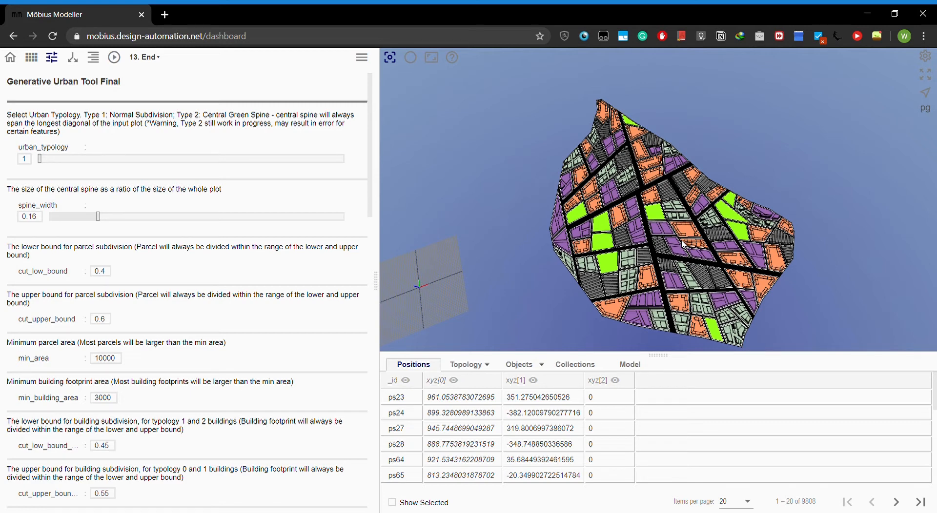
pyautogui.click(411, 57)
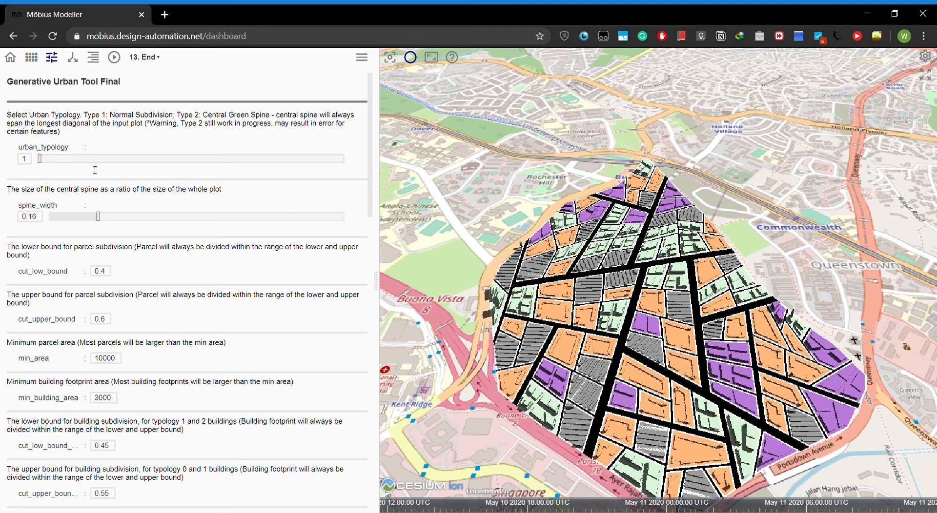
# - Regenerate the layout with urban typology 2, and again with the spine width set to 0.3, in the map view
pyautogui.moveTo(43, 162); pyautogui.dragTo(316, 172)
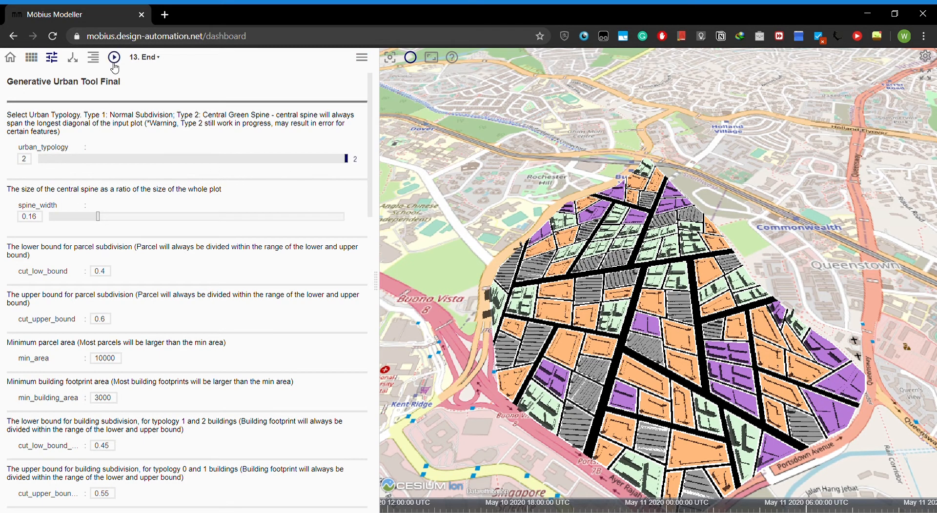
pyautogui.click(113, 57)
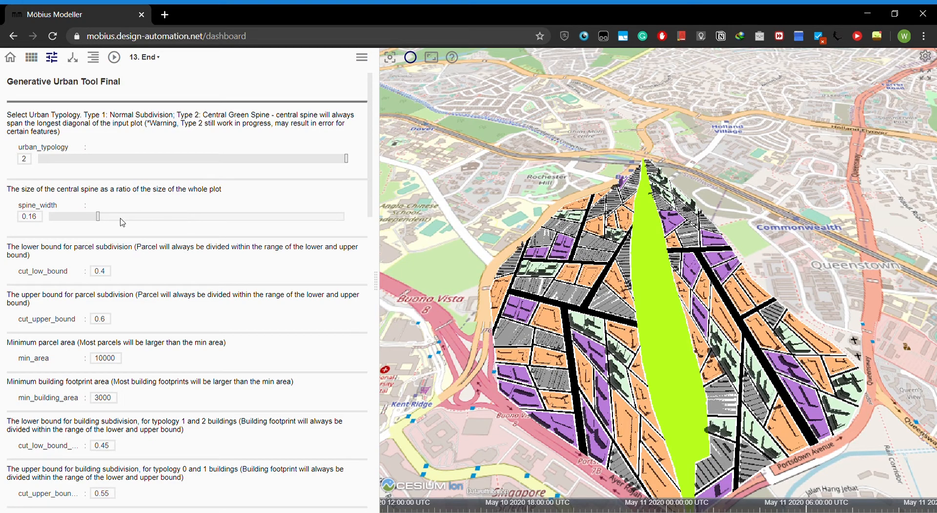
pyautogui.click(137, 217)
pyautogui.click(114, 57)
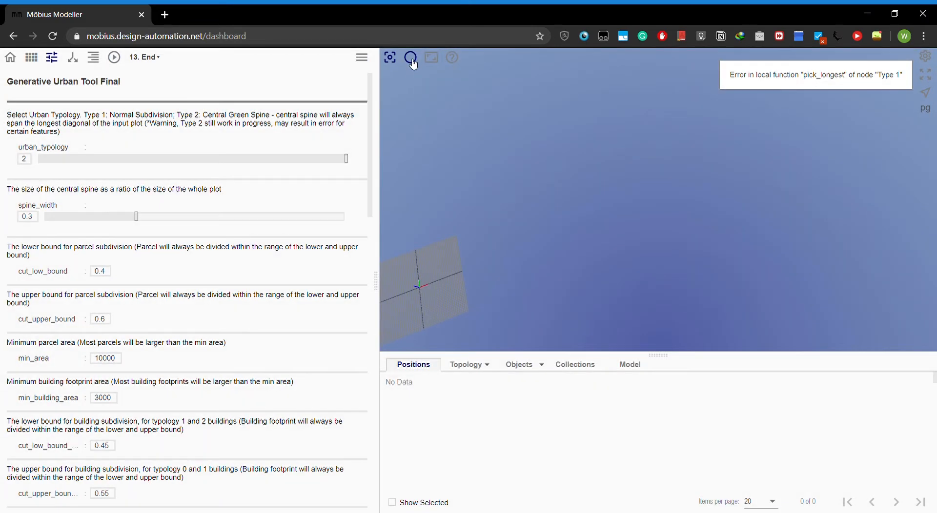
pyautogui.click(411, 60)
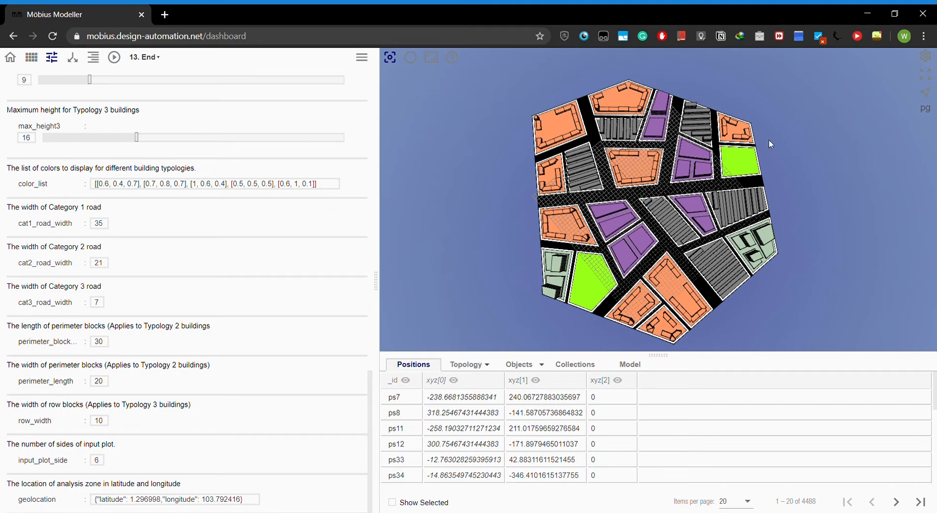
# - Run the model, and run it again with the typology probability ratio set to [2, 2, 4, 2, 4]
pyautogui.click(113, 58)
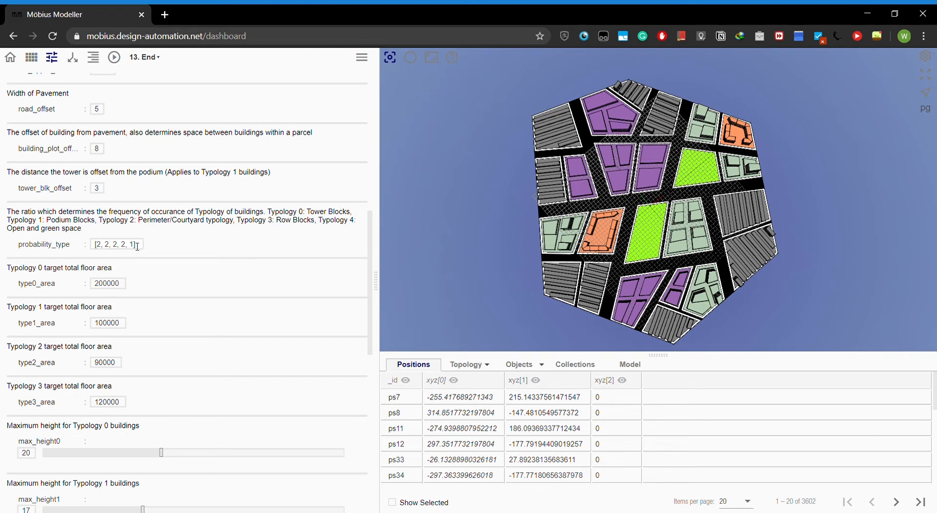
pyautogui.press('BackSpace')
pyautogui.write('4')
pyautogui.press('BackSpace')
pyautogui.write('4')
pyautogui.click(122, 64)
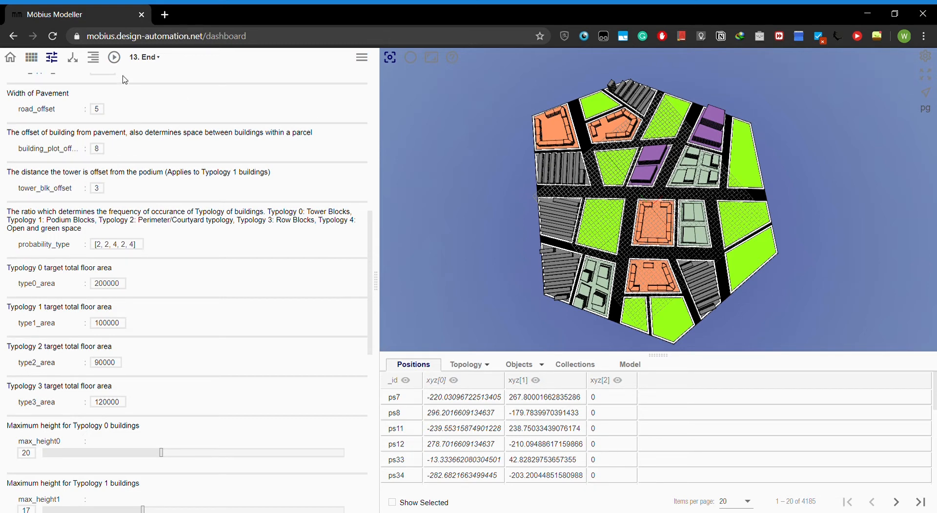
# - Examine the target floor area and maximum height parameters of each building typology alongside the generated 3D model
pyautogui.scroll(-5, 272, 284)
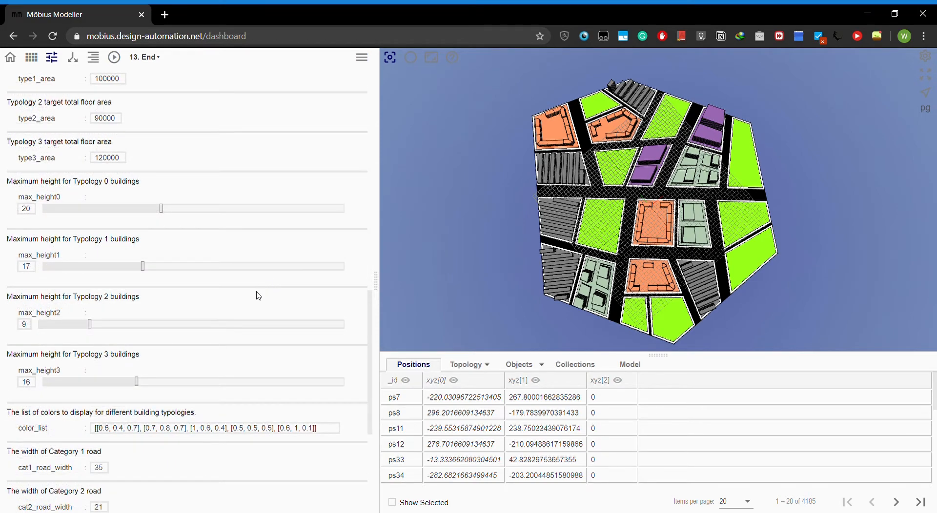
pyautogui.moveTo(594, 255); pyautogui.dragTo(620, 225)
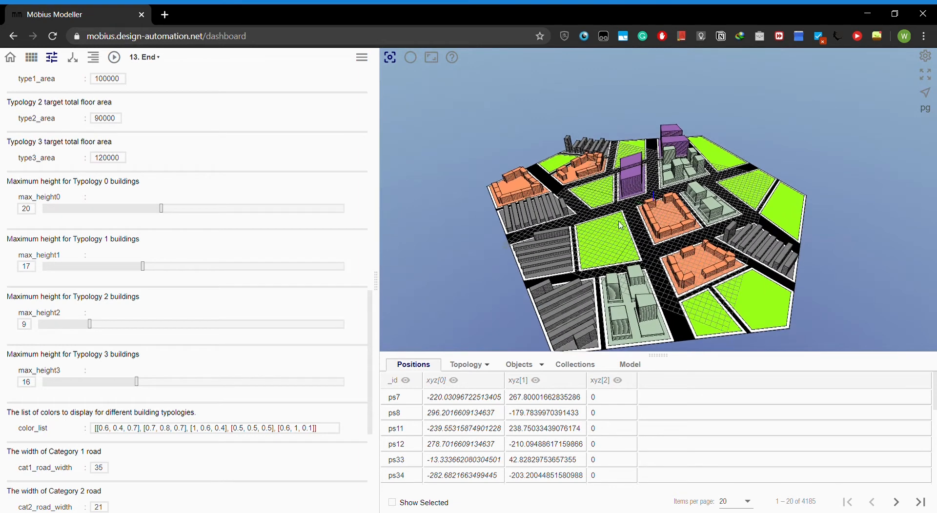
pyautogui.scroll(2, 194, 261)
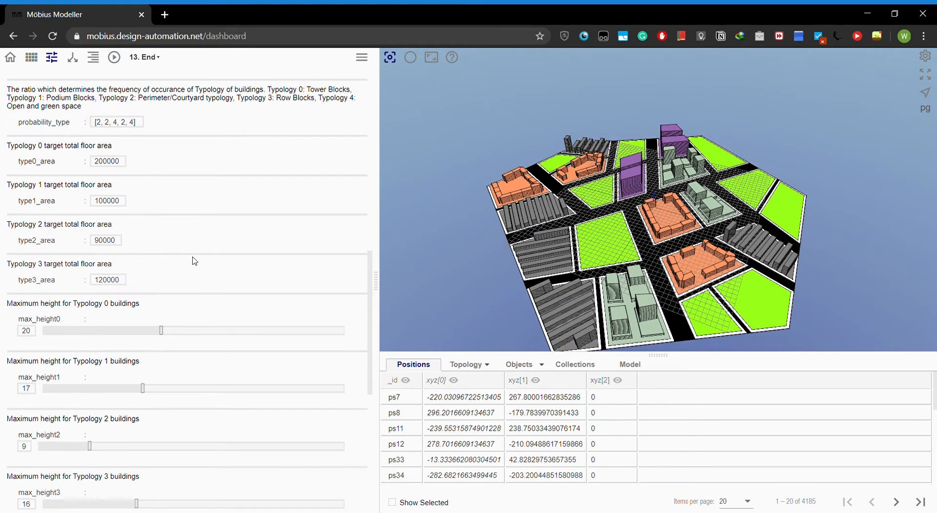
pyautogui.scroll(1, 111, 205)
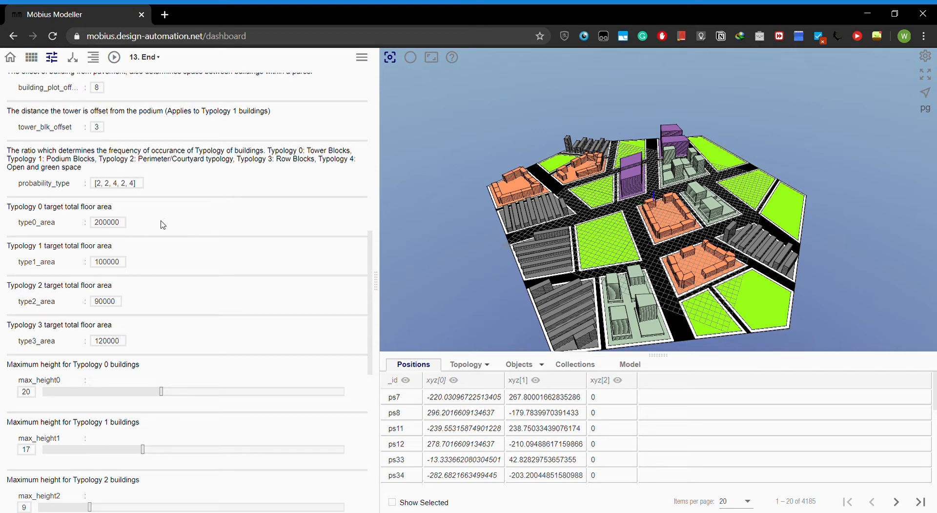
pyautogui.scroll(-1, 157, 280)
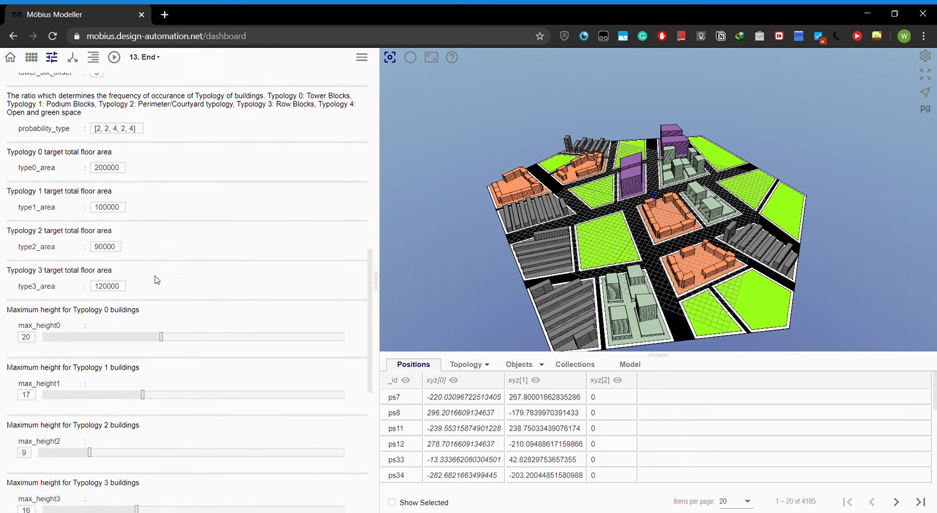
pyautogui.scroll(-1, 157, 280)
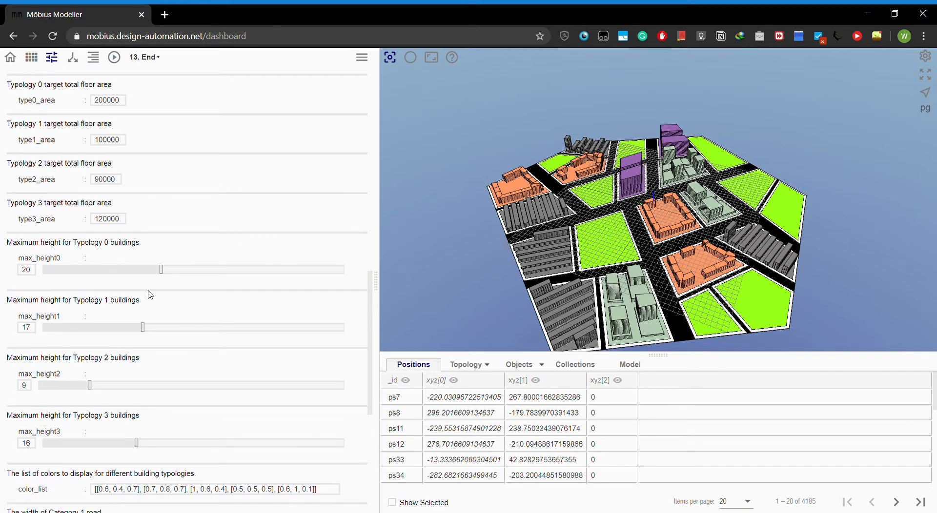
pyautogui.scroll(1, 160, 285)
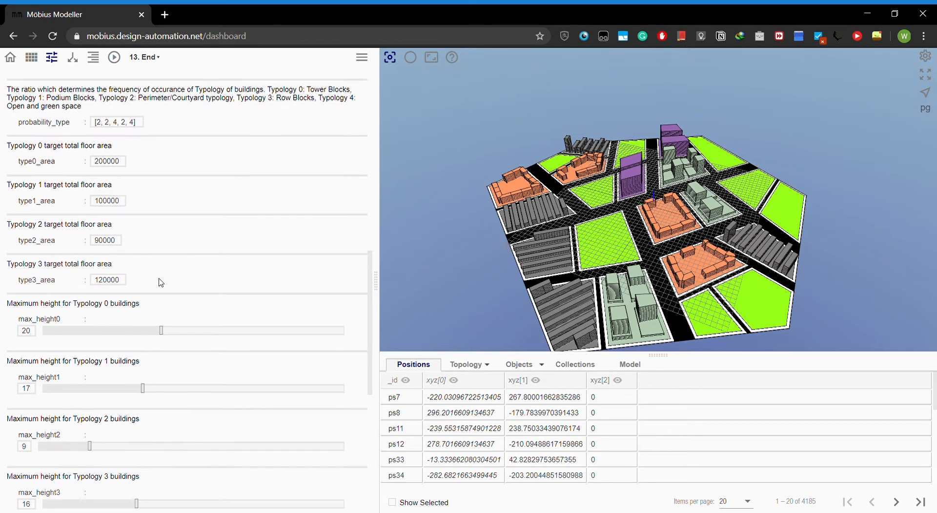
pyautogui.moveTo(651, 250); pyautogui.dragTo(655, 230)
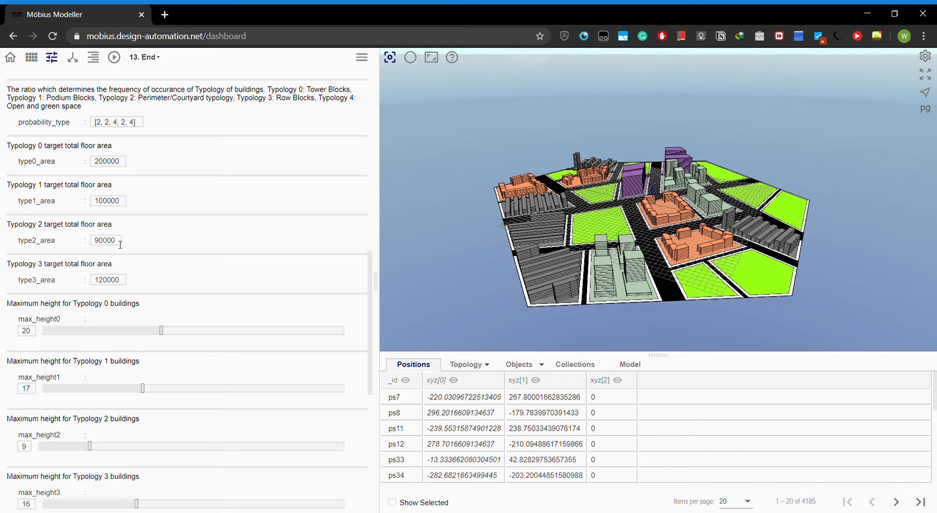
# - Set the Typology 2 target total floor area to 200000 and regenerate the layout
pyautogui.doubleClick(100, 245)
pyautogui.write('200000')
pyautogui.click(113, 57)
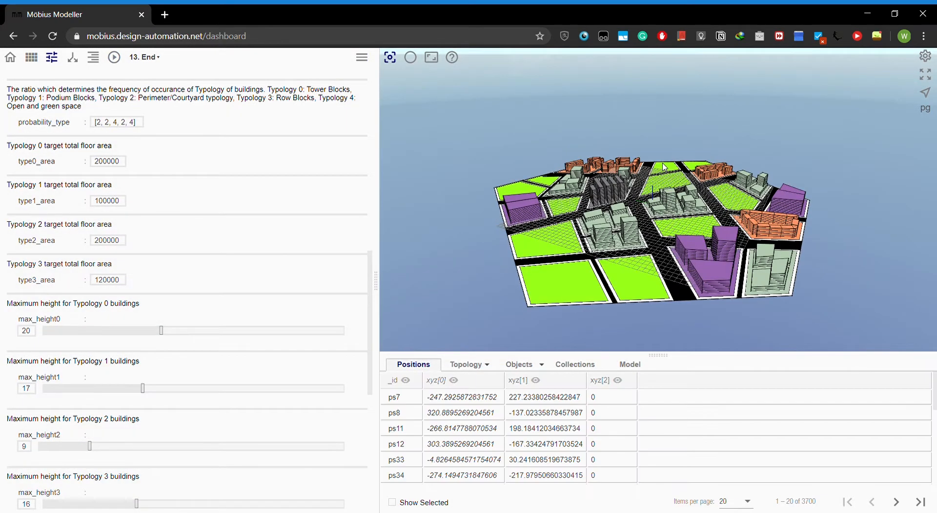
# - Set the maximum height for Typology 2 buildings to 21 and regenerate the layout
pyautogui.scroll(-1, 83, 393)
pyautogui.scroll(-1, 83, 392)
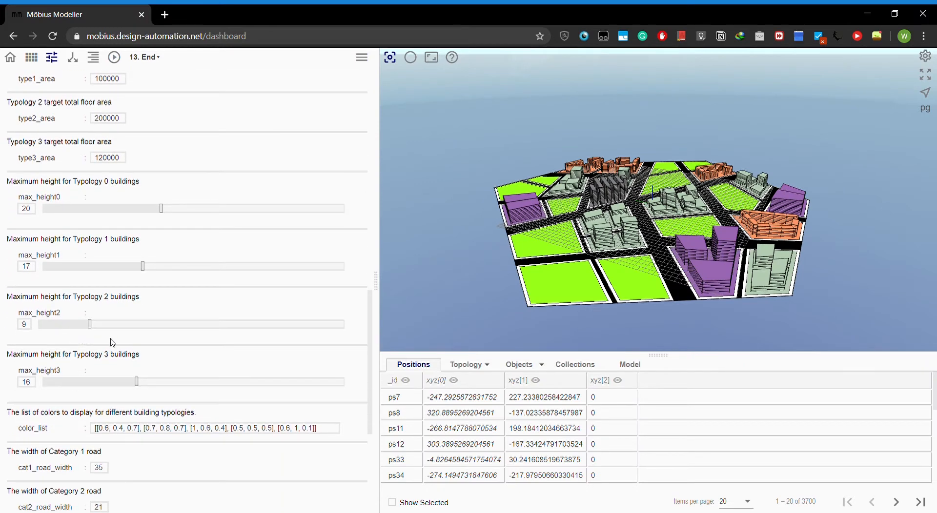
pyautogui.moveTo(97, 329); pyautogui.dragTo(168, 334)
pyautogui.click(114, 57)
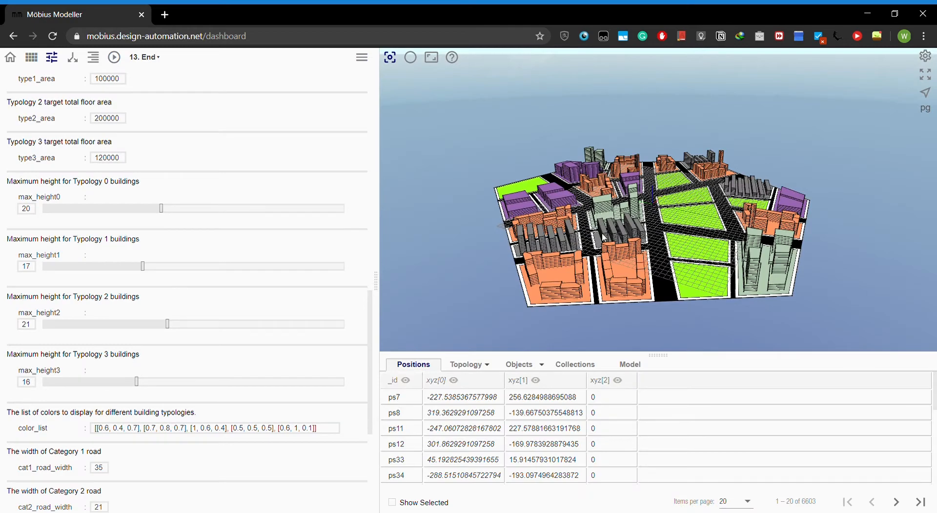
pyautogui.moveTo(655, 259); pyautogui.dragTo(674, 252)
pyautogui.scroll(2, 674, 251)
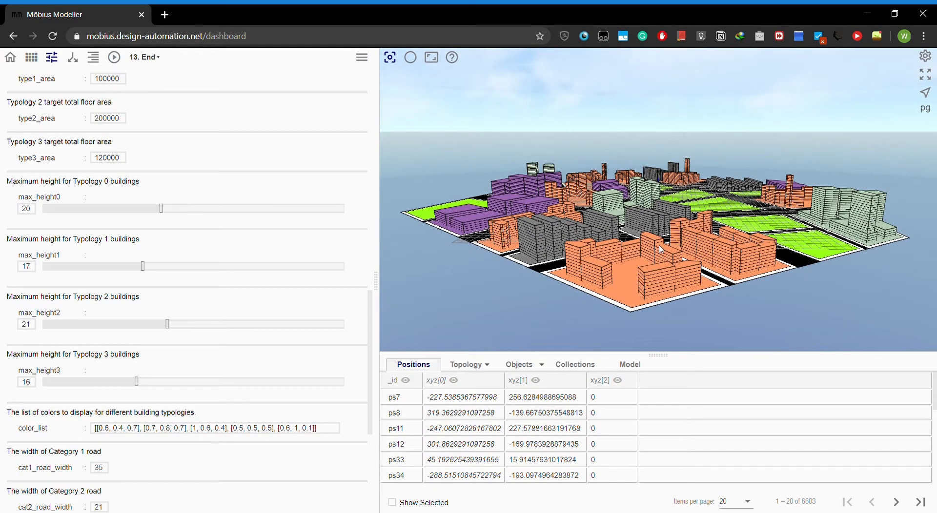
pyautogui.moveTo(707, 248); pyautogui.dragTo(650, 254)
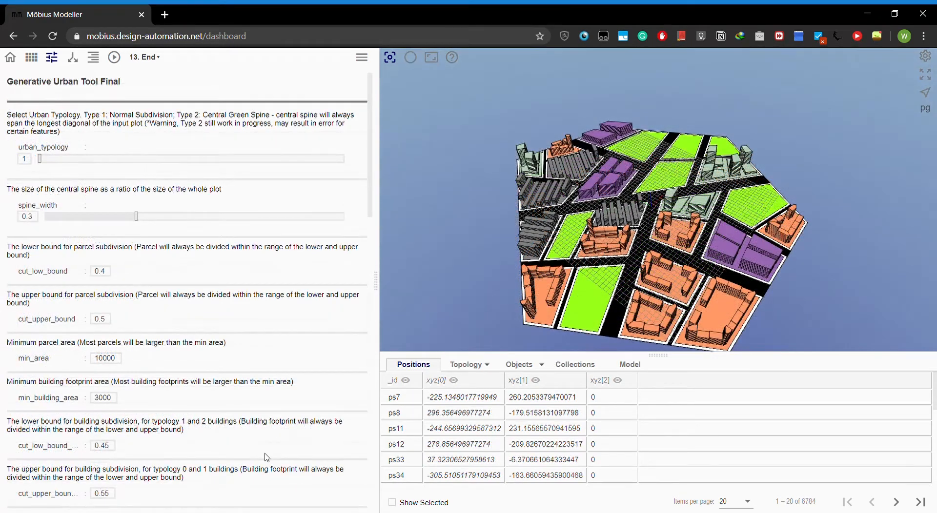
# - Set the parcel subdivision lower bound to 0.2 and upper bound to 0.23, regenerate the layout, and return to the 3D viewer
pyautogui.moveTo(109, 277); pyautogui.dragTo(99, 276)
pyautogui.write('0.2')
pyautogui.press('Tab')
pyautogui.write('0.23')
pyautogui.click(114, 58)
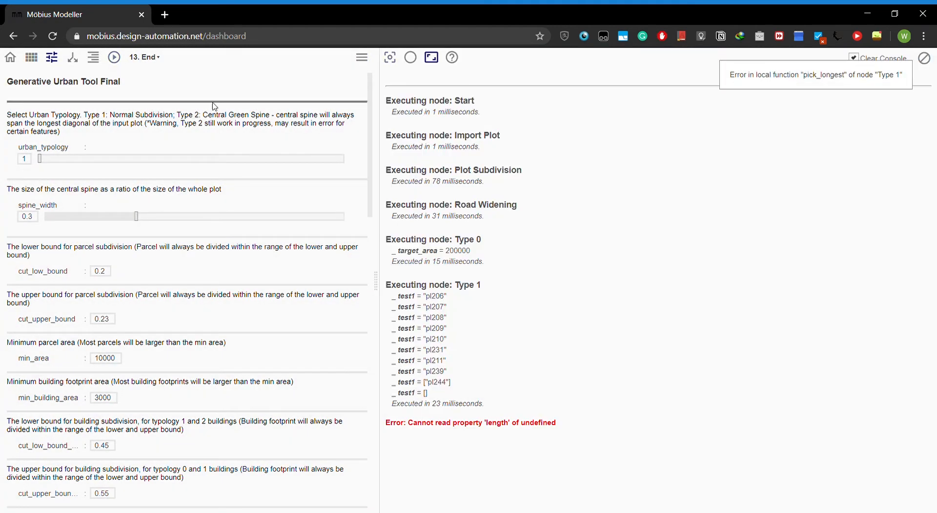
pyautogui.click(390, 58)
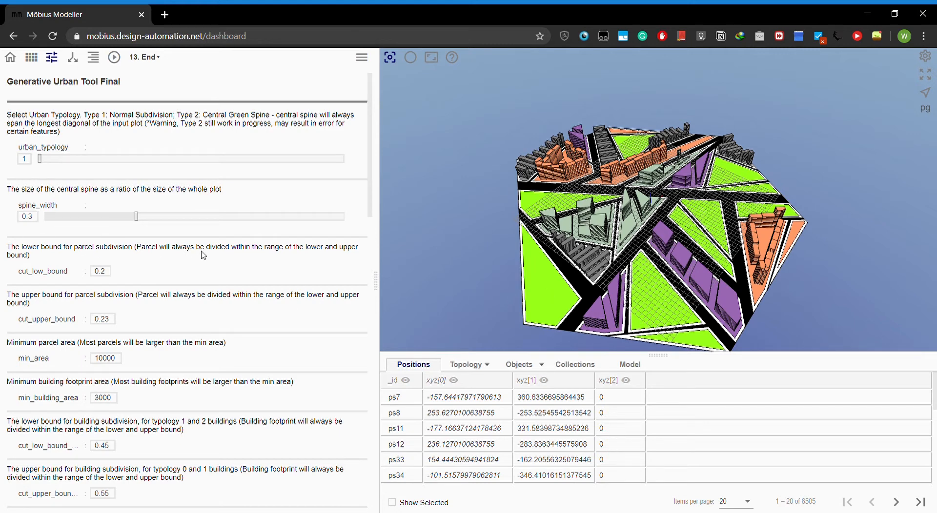
# - Set the parcel subdivision lower bound to 0.4 and upper bound to 0.6, and regenerate the layout
pyautogui.click(115, 271)
pyautogui.press('BackSpace')
pyautogui.write('4')
pyautogui.moveTo(114, 323); pyautogui.dragTo(105, 323)
pyautogui.click(114, 323)
pyautogui.write('6')
pyautogui.click(114, 57)
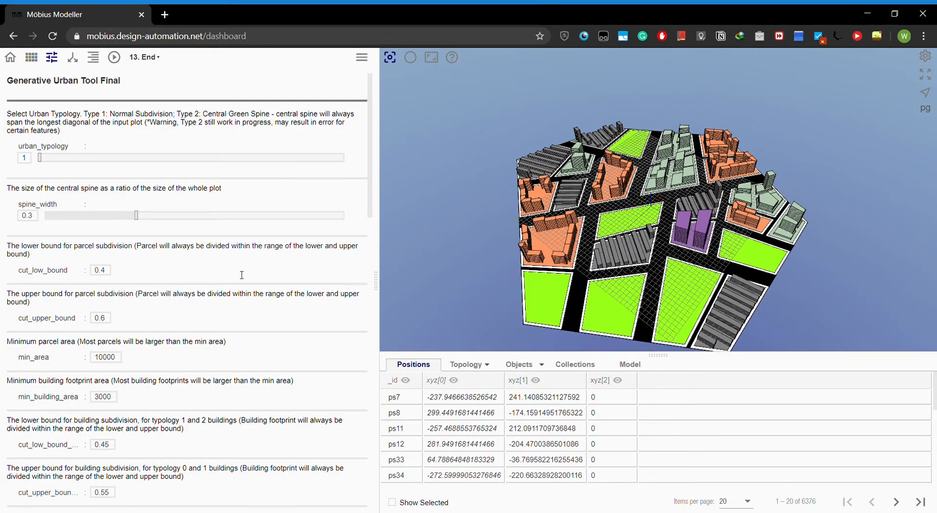
# - Review the remaining parameters for building subdivision, offsets, typology ratio, floor areas, heights, road widths and perimeter blocks
pyautogui.scroll(-4, 238, 278)
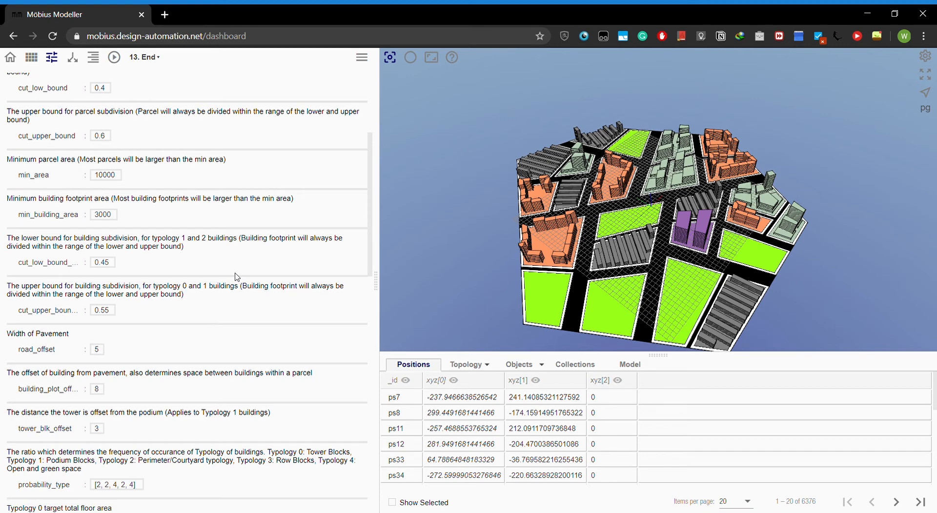
pyautogui.scroll(-3, 237, 277)
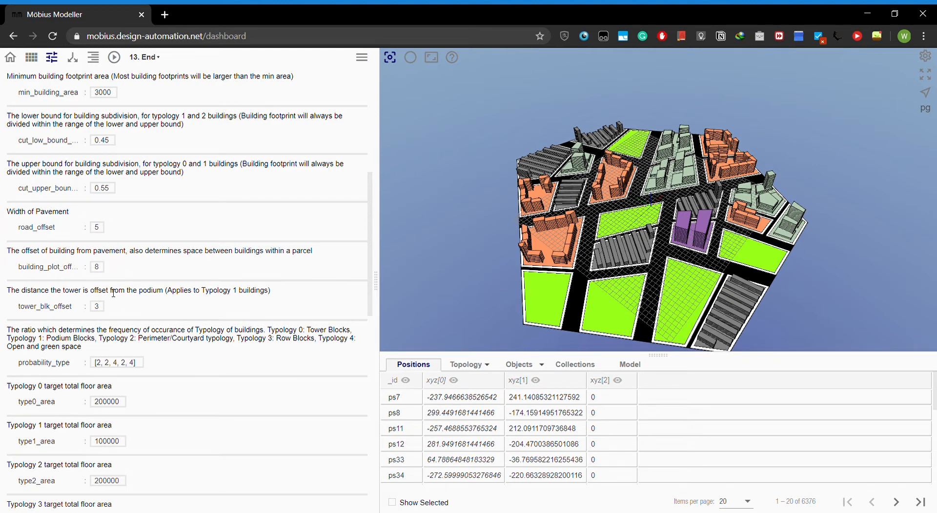
pyautogui.scroll(-10, 80, 315)
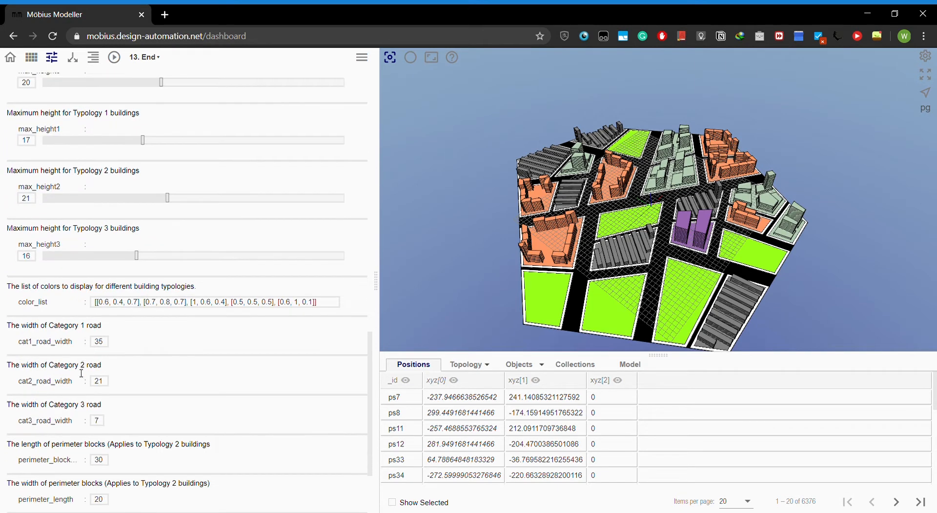
pyautogui.scroll(-2, 81, 373)
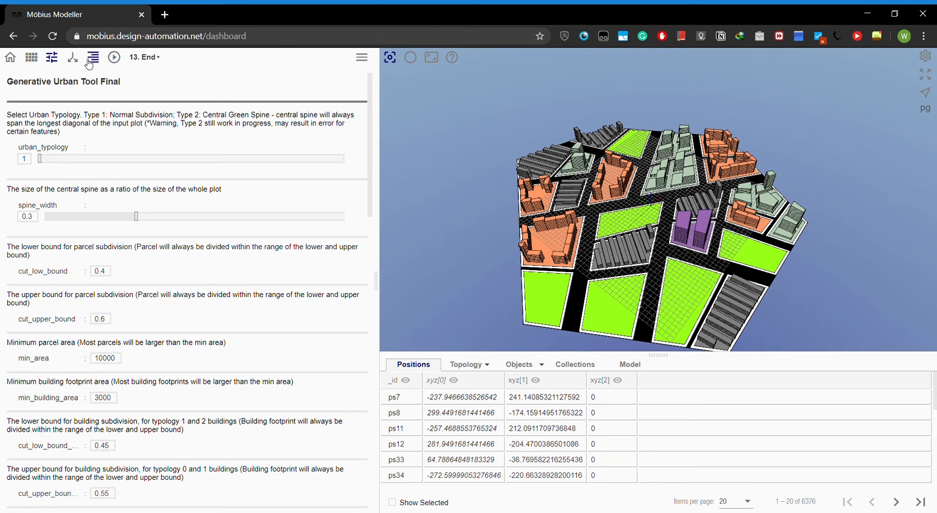
# - In the flowchart, link Connecting Node to the View Analysis node and run the model to generate the view analysis
pyautogui.click(72, 58)
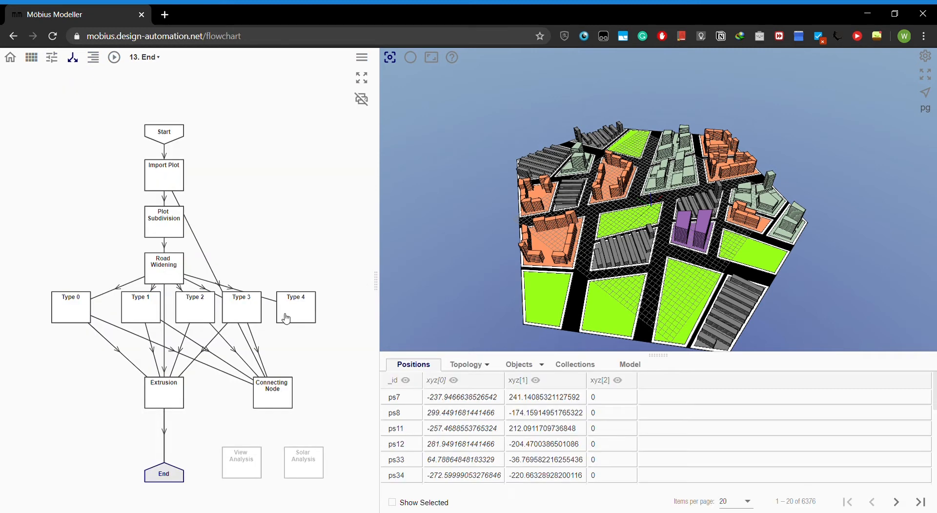
pyautogui.scroll(5, 292, 456)
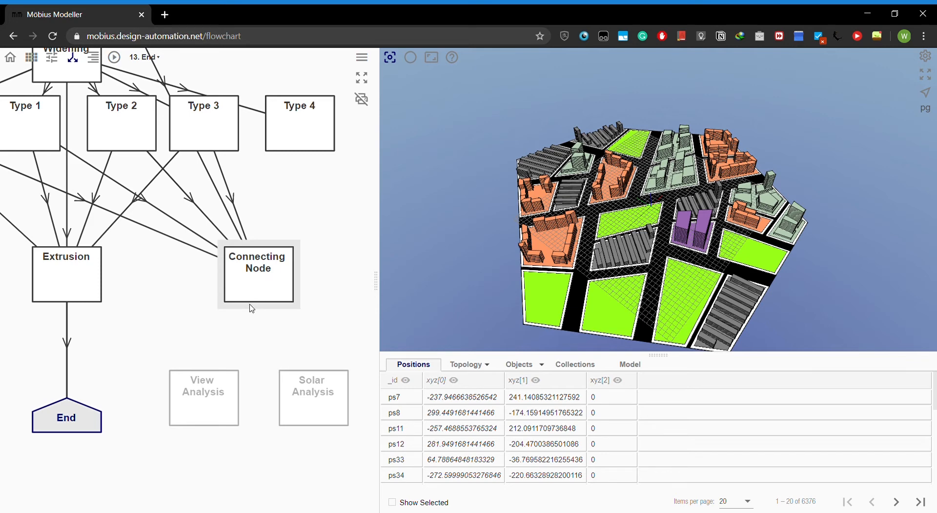
pyautogui.moveTo(253, 309); pyautogui.dragTo(202, 366)
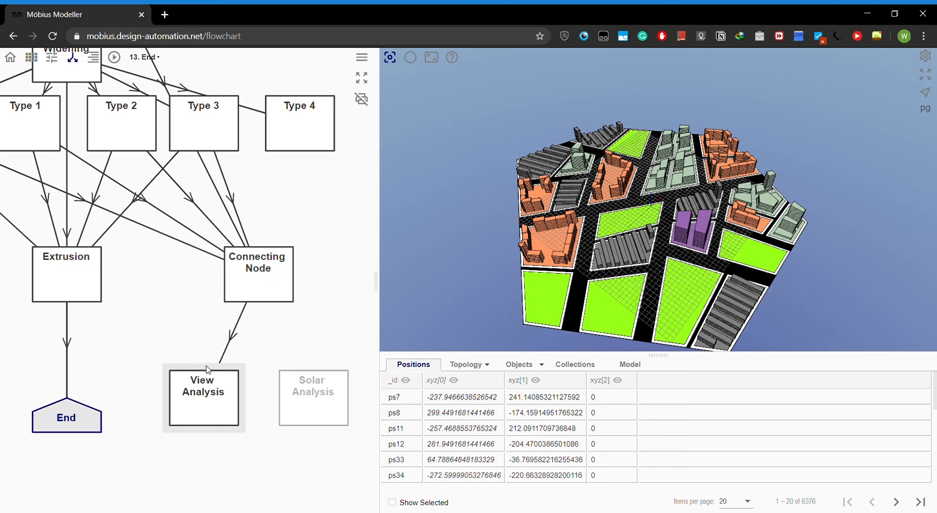
pyautogui.click(288, 307)
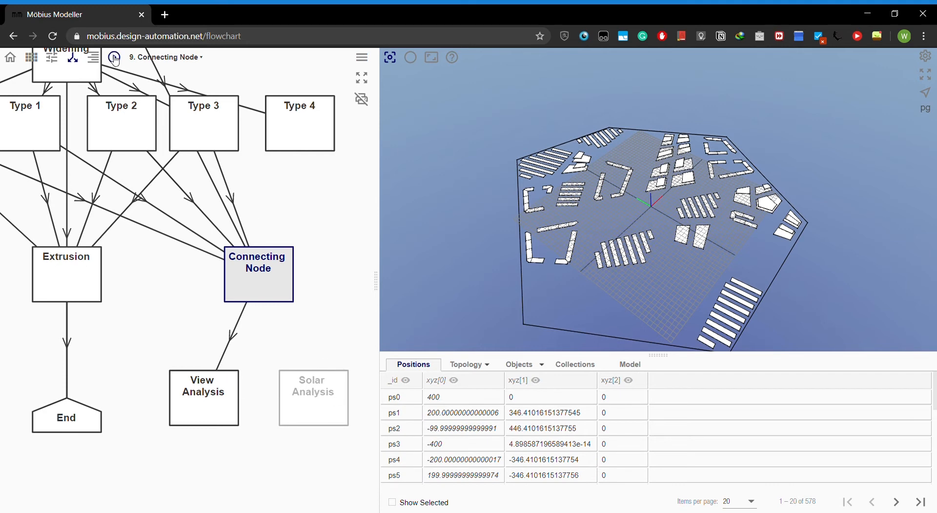
pyautogui.click(210, 407)
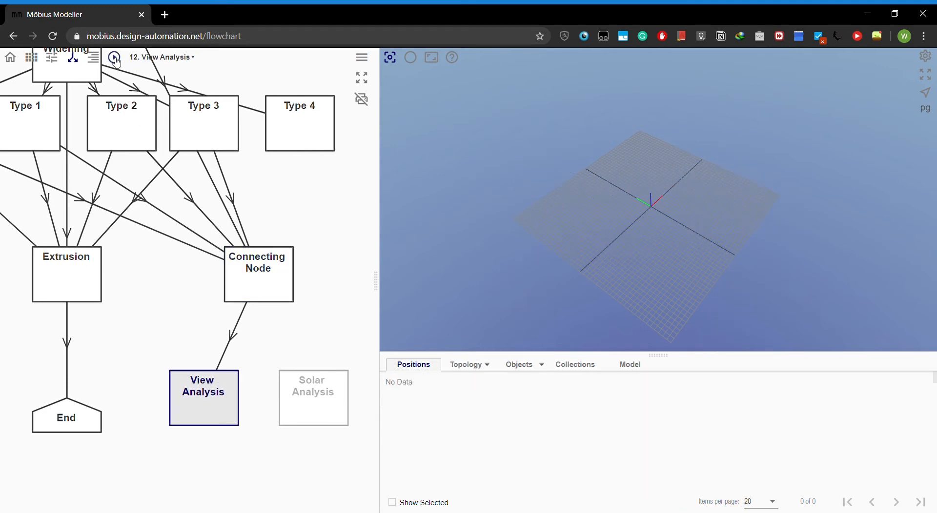
pyautogui.click(114, 57)
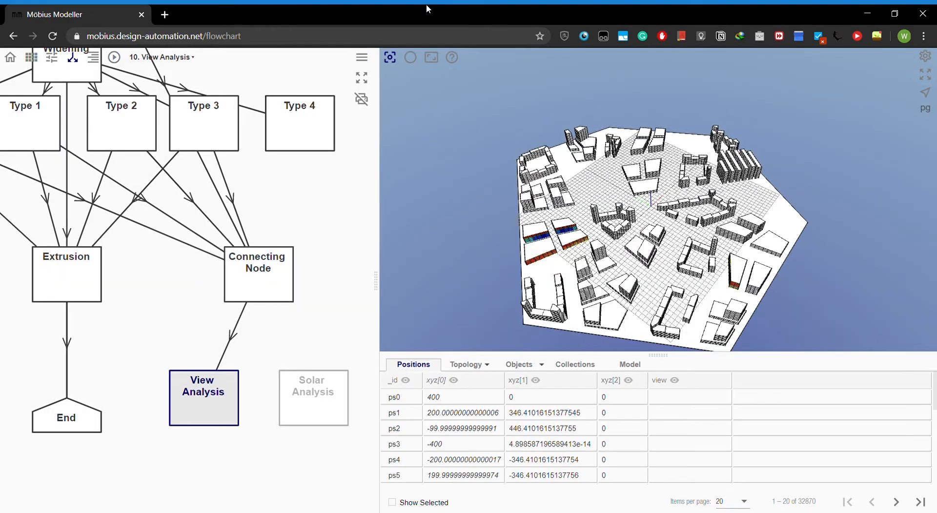
# - Examine the view analysis colours on the facades of the low-rise building cluster from several angles
pyautogui.scroll(5, 540, 224)
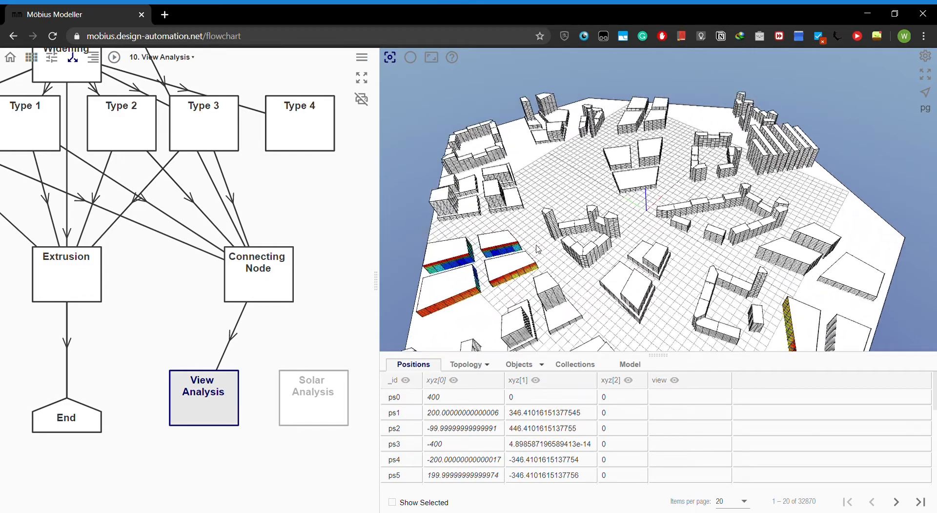
pyautogui.moveTo(547, 247); pyautogui.dragTo(636, 228, button='right')
pyautogui.scroll(1, 589, 226)
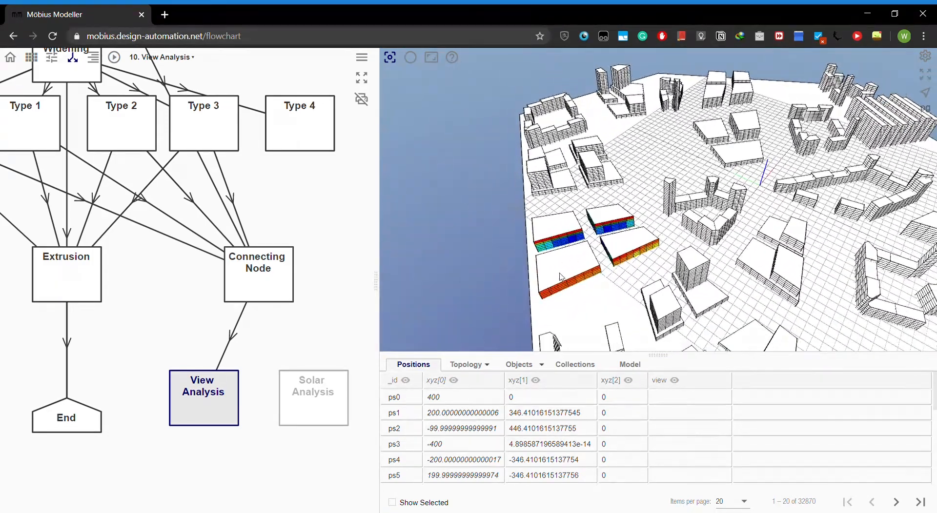
pyautogui.scroll(1, 561, 273)
pyautogui.moveTo(566, 277); pyautogui.dragTo(597, 269)
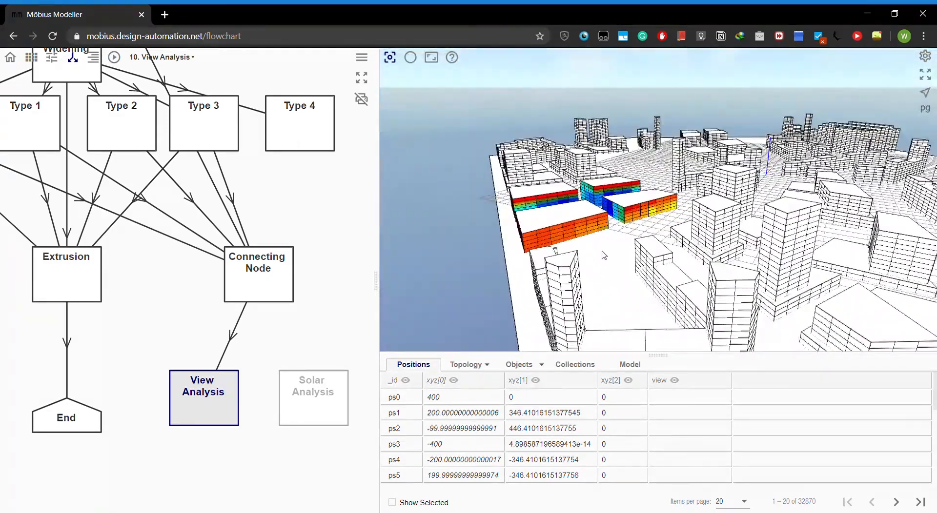
pyautogui.scroll(2, 605, 247)
pyautogui.scroll(5, 566, 230)
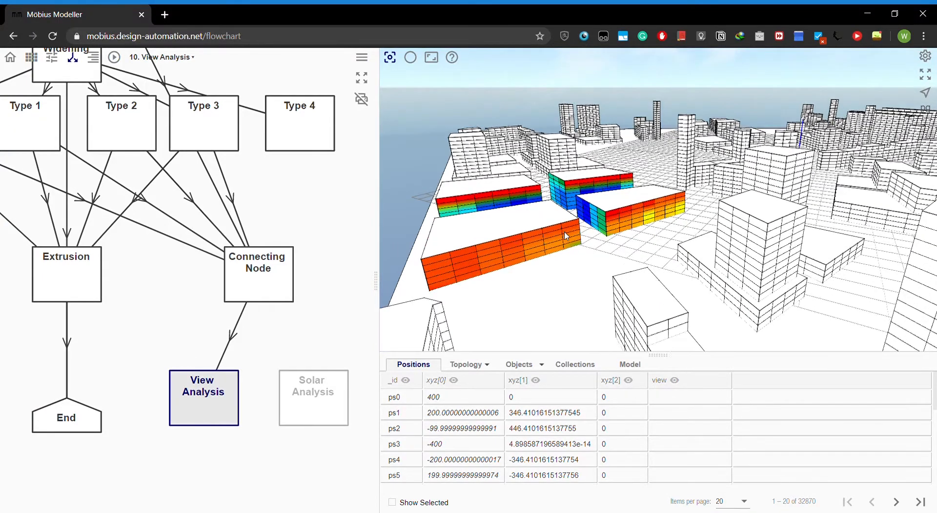
pyautogui.scroll(5, 569, 231)
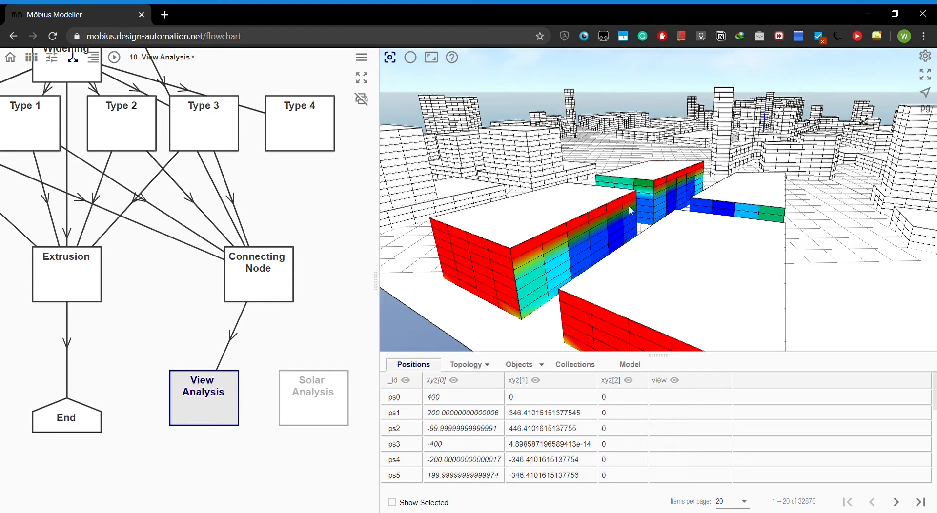
pyautogui.moveTo(552, 268); pyautogui.dragTo(613, 257, button='right')
pyautogui.scroll(-3, 550, 267)
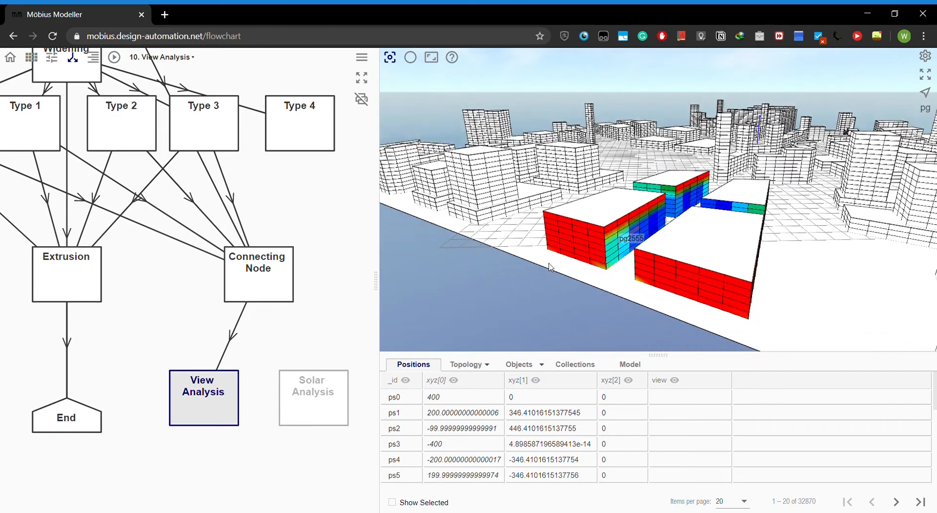
pyautogui.scroll(2, 599, 238)
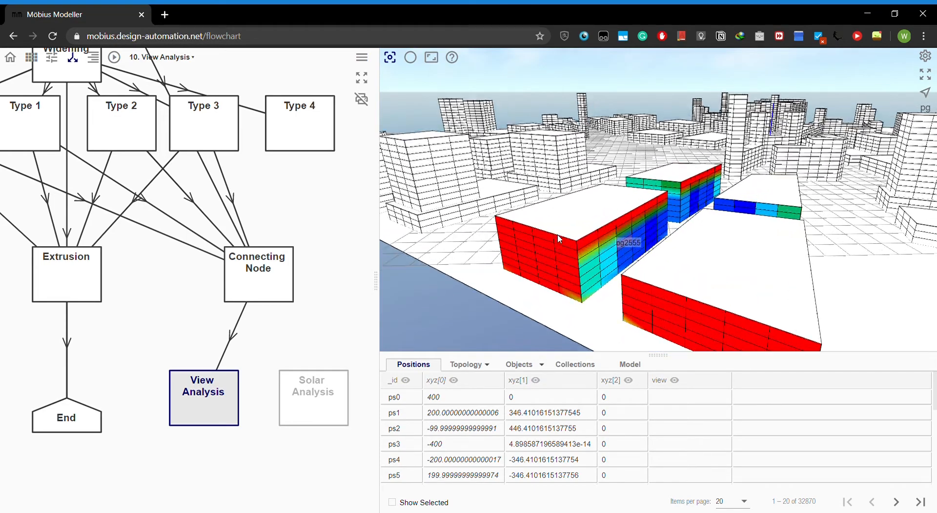
pyautogui.scroll(5, 574, 259)
pyautogui.moveTo(573, 259); pyautogui.dragTo(627, 262)
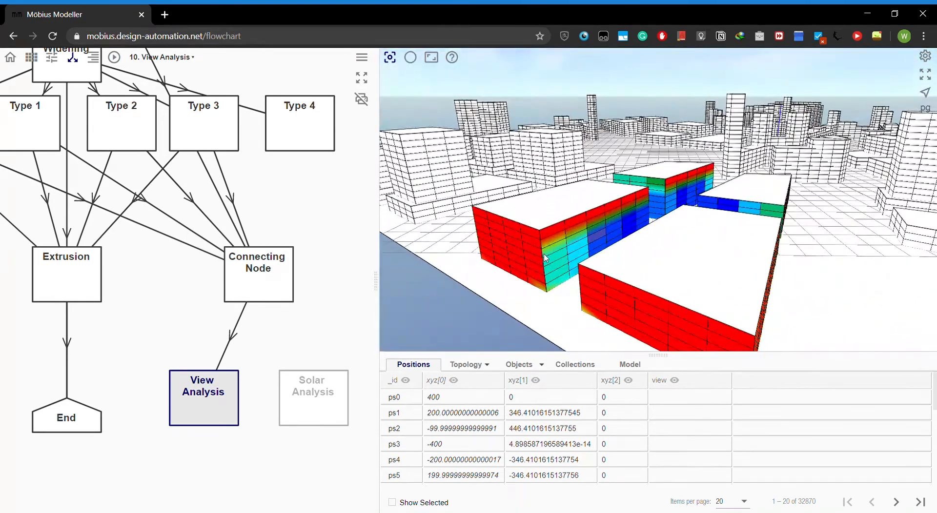
# - Replace the link to View Analysis with one from Connecting Node to Solar Analysis, run the model and display the Solar Analysis node
pyautogui.click(238, 335)
pyautogui.press('Delete')
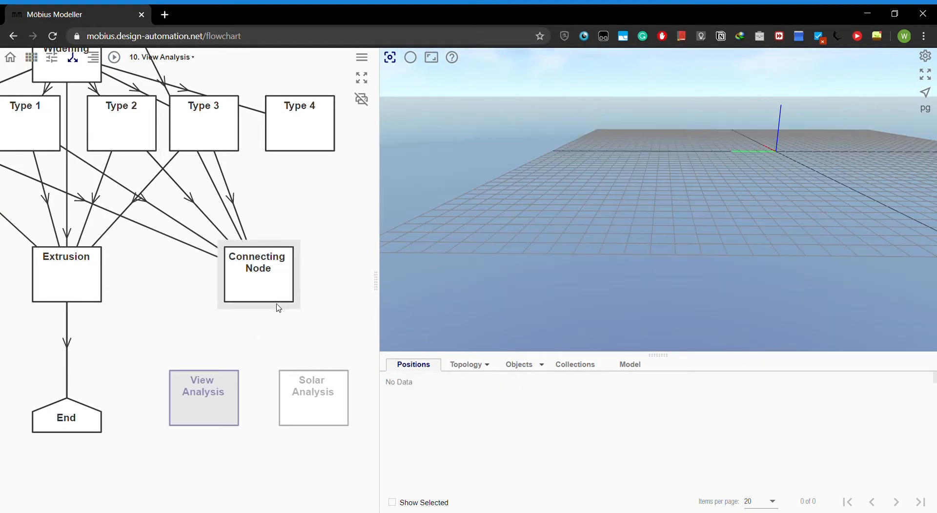
pyautogui.moveTo(278, 308); pyautogui.dragTo(308, 364)
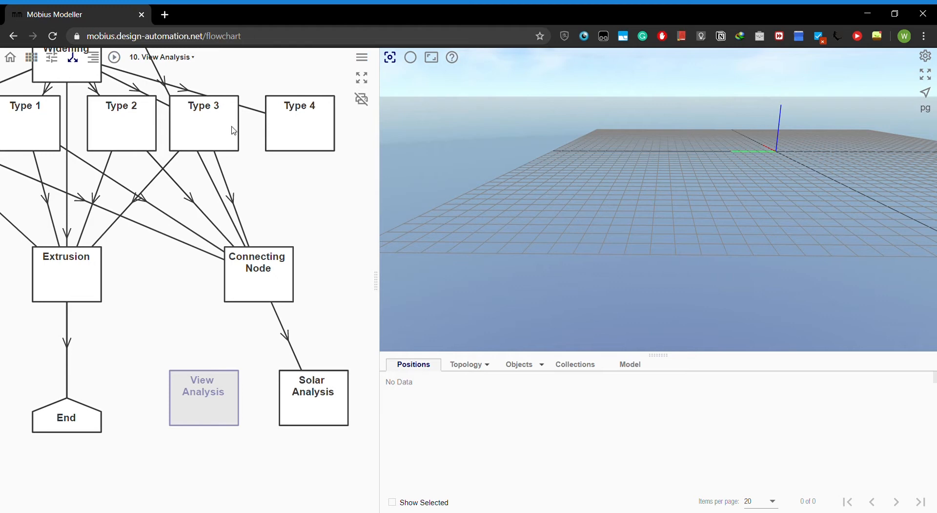
pyautogui.click(115, 61)
pyautogui.click(319, 404)
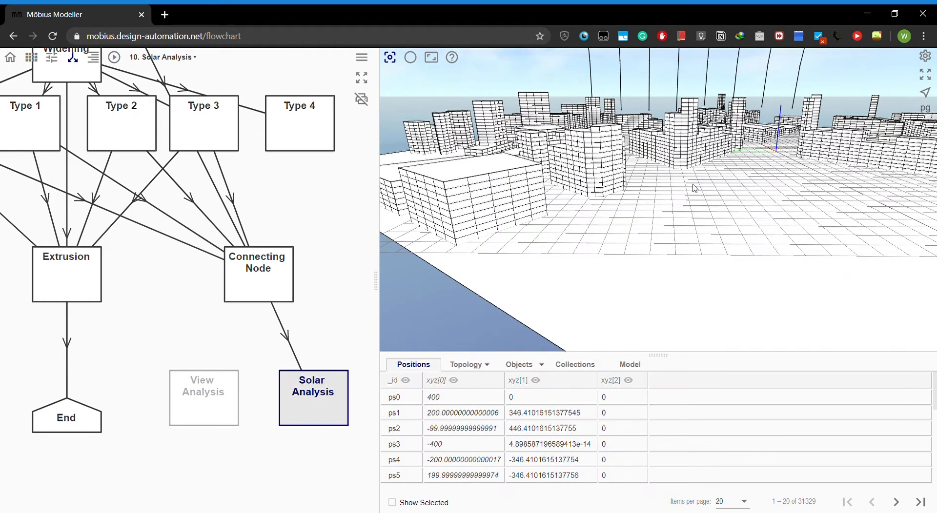
# - Examine the solar analysis colours on the building facades and the sun path lines around the model
pyautogui.moveTo(695, 189); pyautogui.dragTo(711, 267)
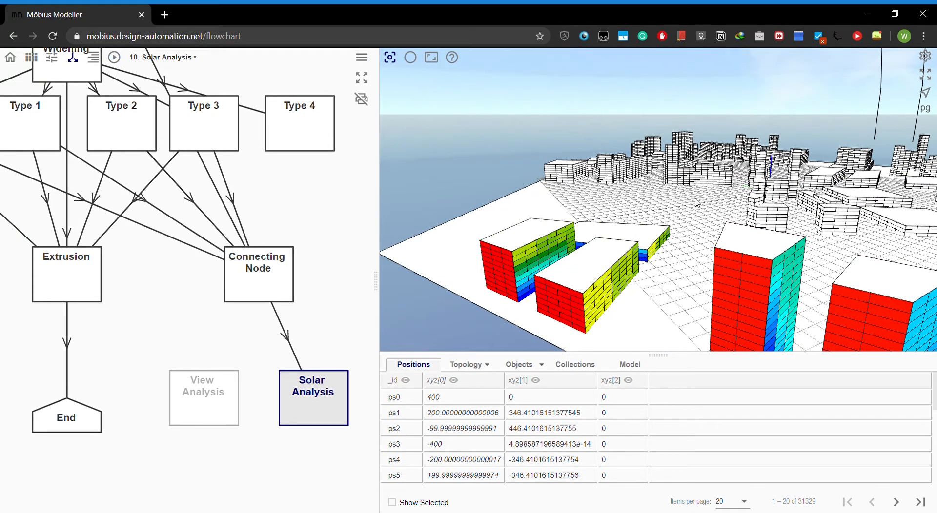
pyautogui.moveTo(680, 216); pyautogui.dragTo(674, 216)
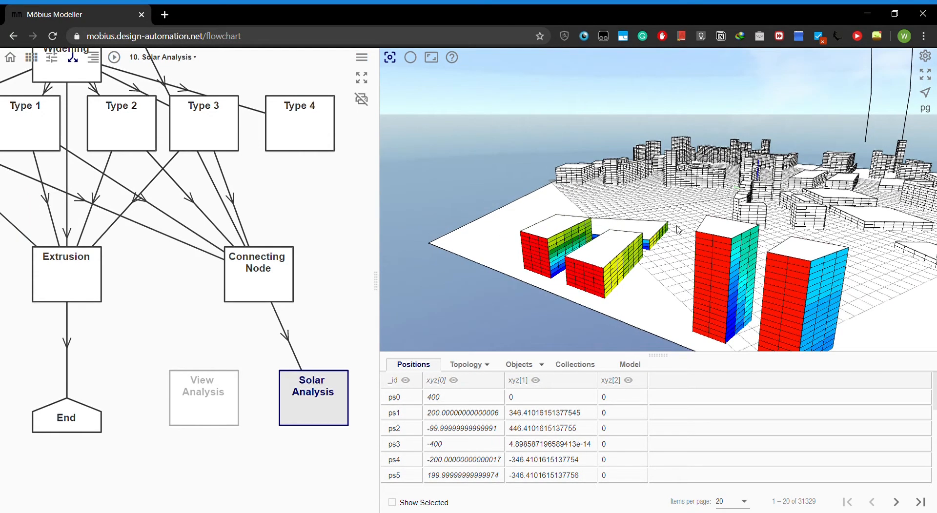
pyautogui.scroll(-10, 692, 231)
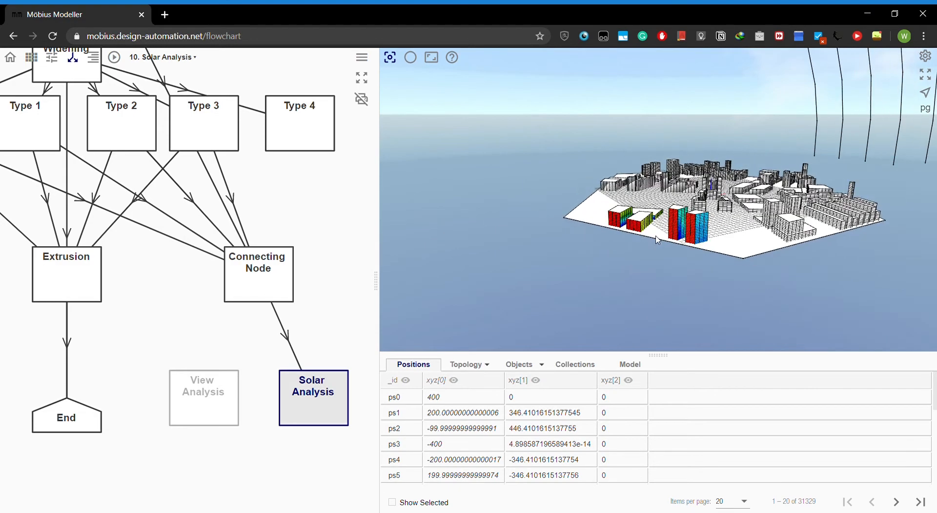
pyautogui.moveTo(652, 209); pyautogui.dragTo(708, 214)
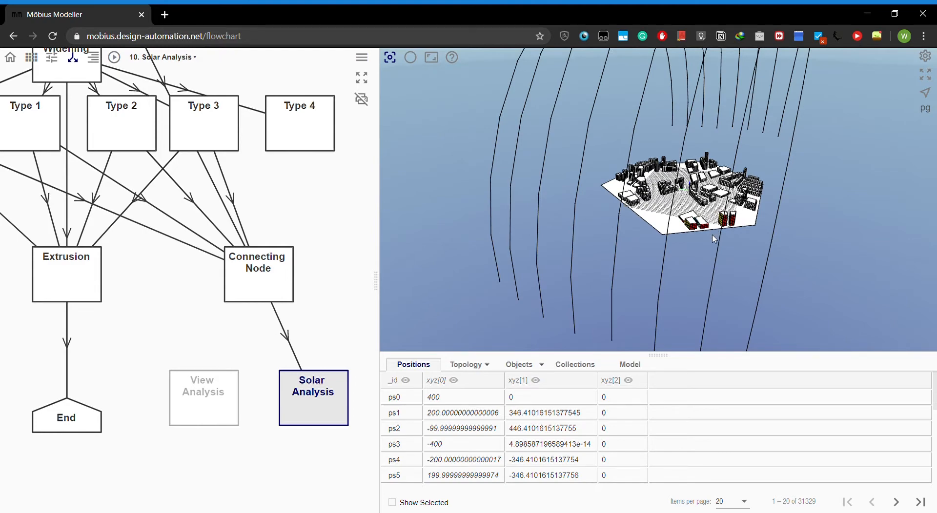
pyautogui.scroll(2, 720, 231)
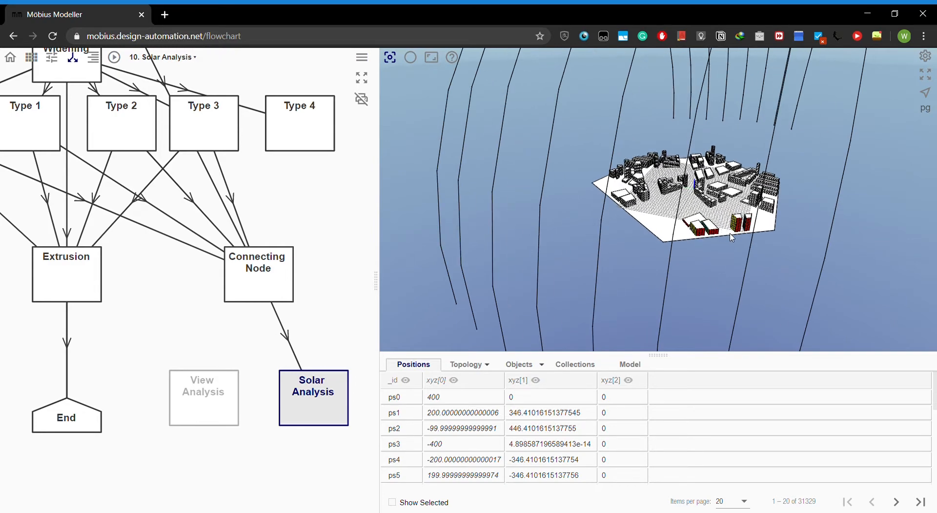
pyautogui.scroll(6, 731, 234)
pyautogui.moveTo(751, 251); pyautogui.dragTo(641, 236, button='right')
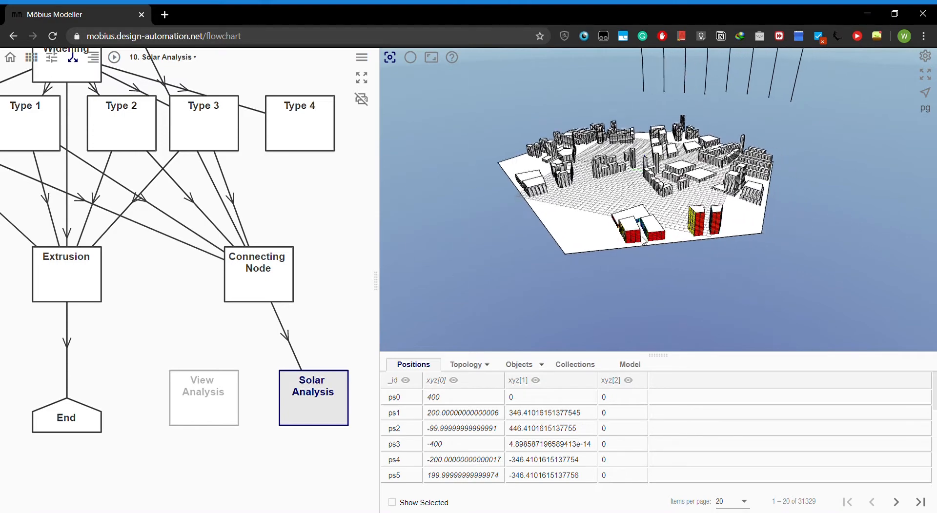
pyautogui.scroll(3, 644, 240)
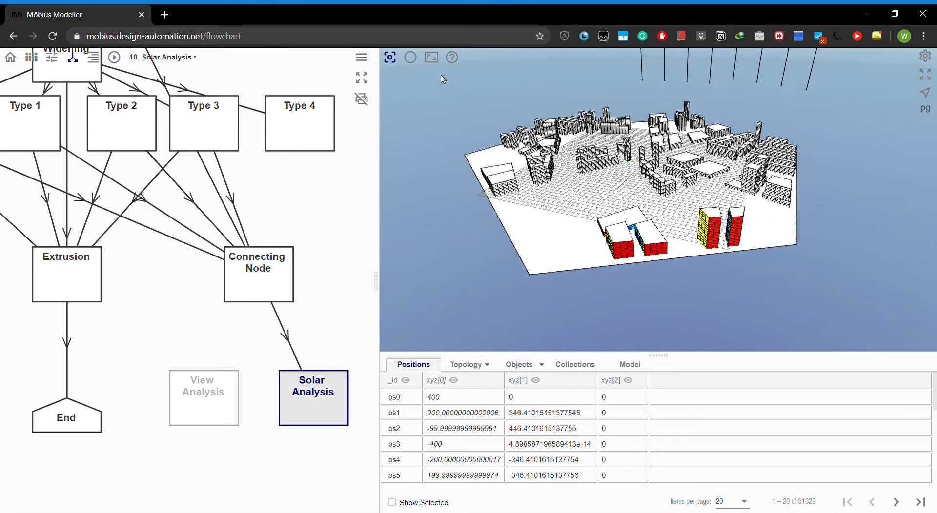
# - Display the solar analysis model on the geospatial map and inspect its sun paths, shadows and coloured facades in the site context
pyautogui.click(412, 58)
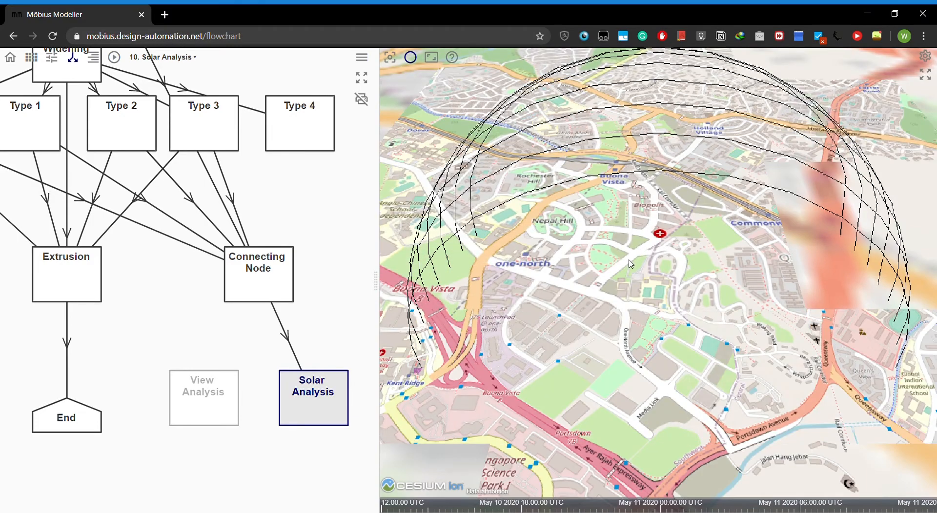
pyautogui.scroll(5, 641, 283)
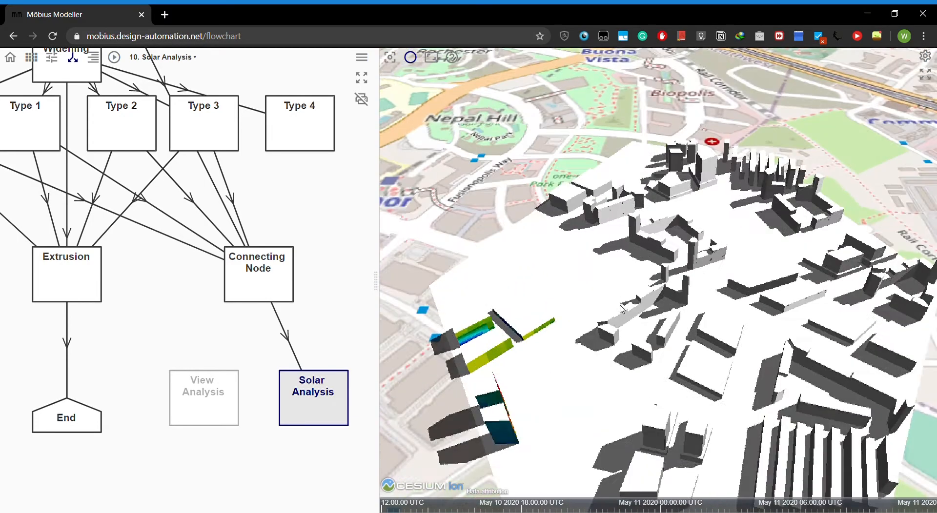
pyautogui.scroll(-5, 679, 290)
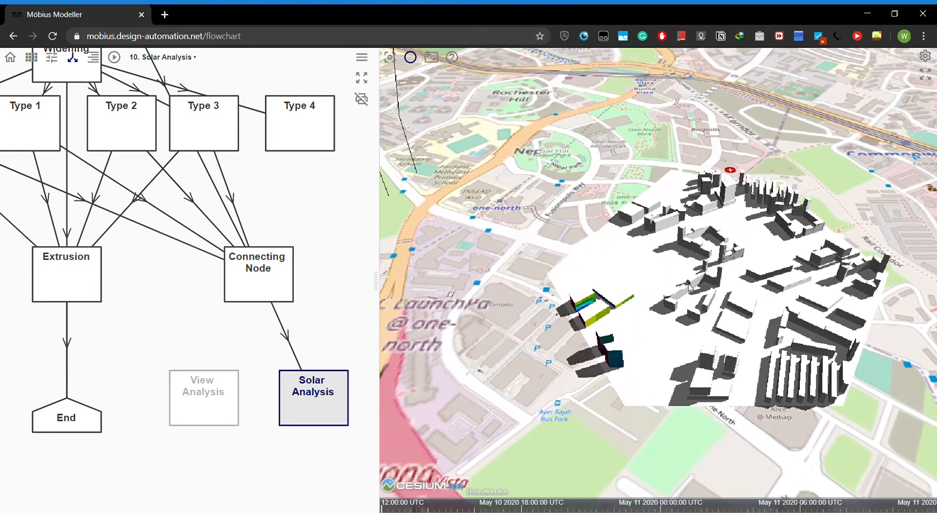
pyautogui.scroll(-5, 654, 296)
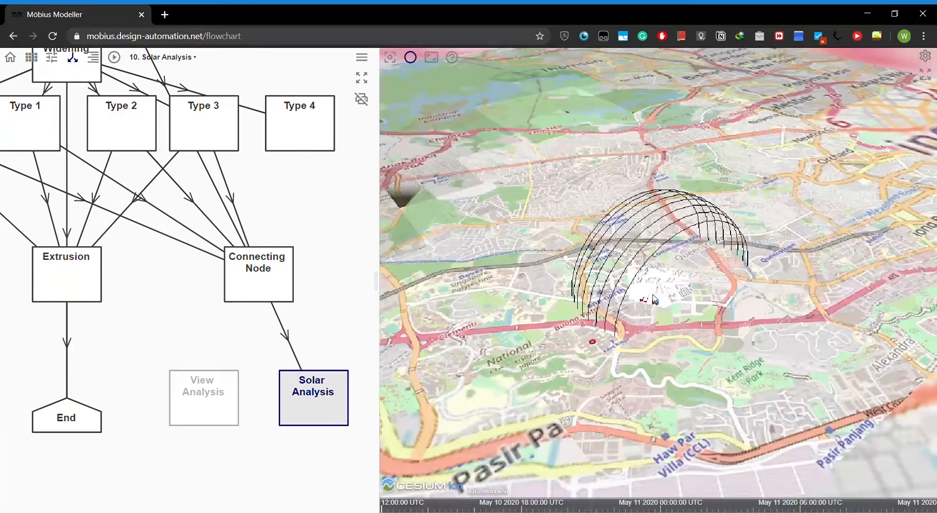
pyautogui.scroll(3, 652, 301)
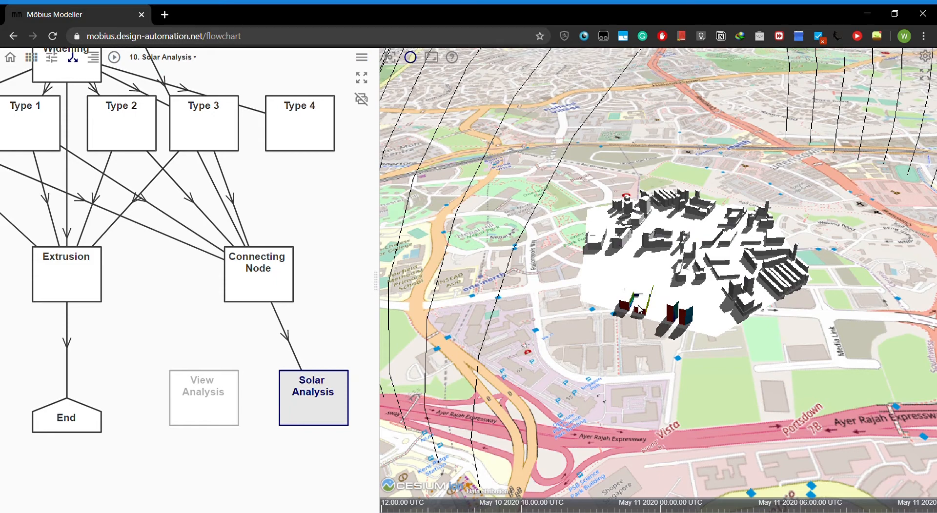
pyautogui.scroll(5, 636, 310)
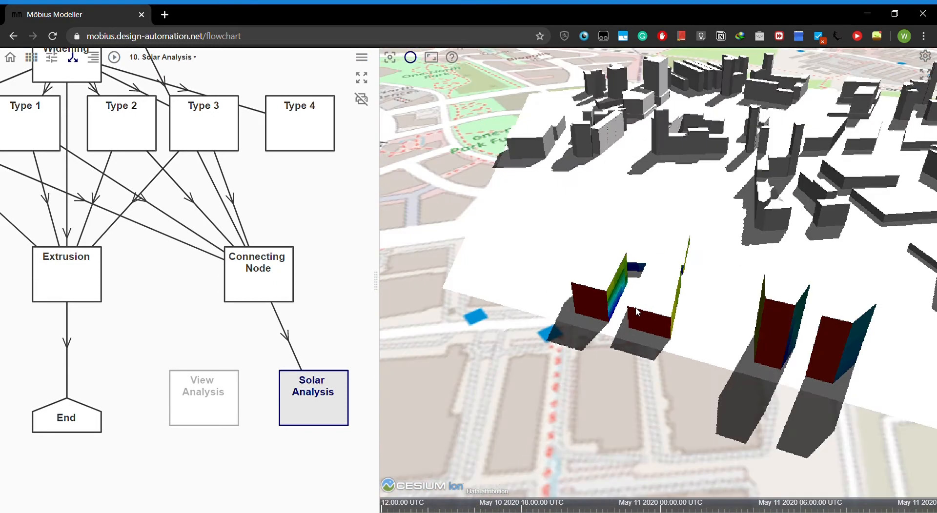
# - Examine the solar analysis colours on the towers and low-rise blocks from opposite sides of the site on the geospatial map
pyautogui.moveTo(597, 295); pyautogui.dragTo(693, 290, button='middle')
pyautogui.moveTo(786, 270); pyautogui.dragTo(630, 281, button='middle')
pyautogui.scroll(-3, 630, 281)
pyautogui.scroll(4, 810, 298)
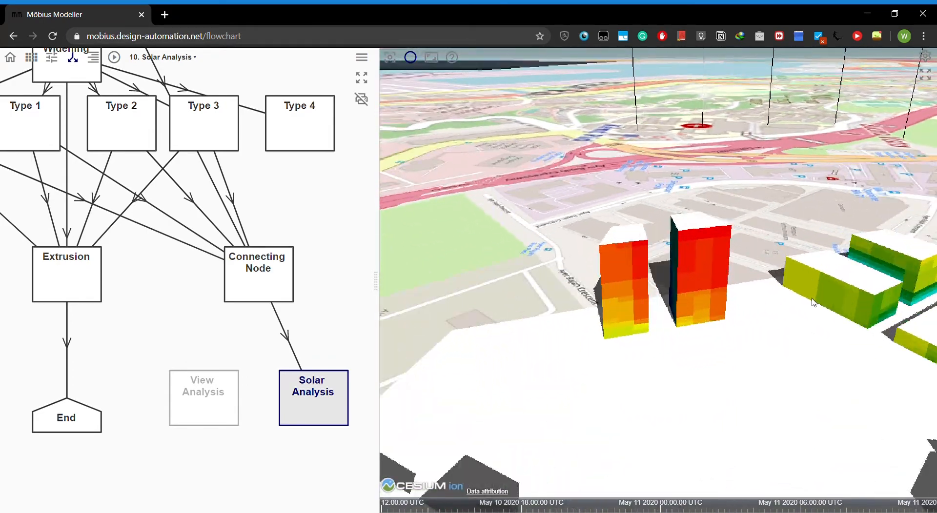
pyautogui.scroll(-3, 739, 283)
pyautogui.scroll(3, 846, 298)
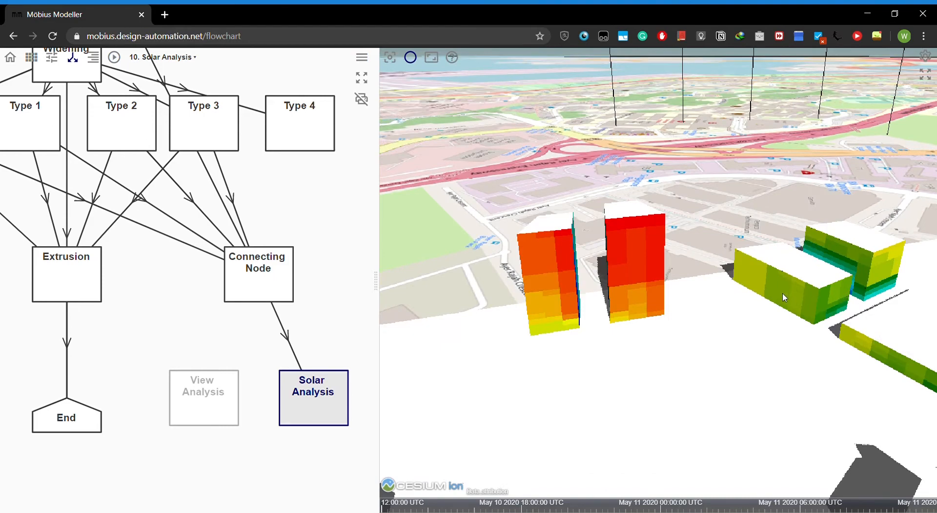
pyautogui.scroll(-5, 784, 298)
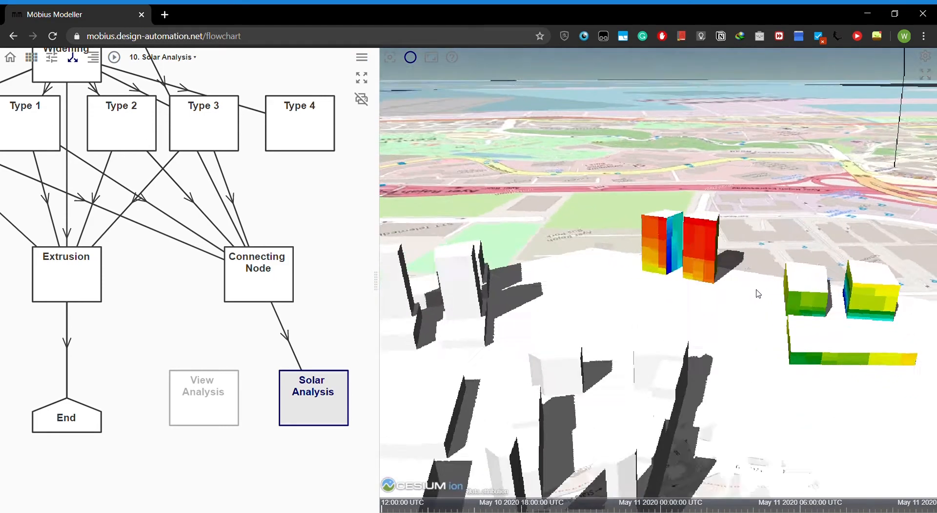
# - Inspect the twin towers' solar-coloured facades up close, including the facing walls between them and their rear sides
pyautogui.scroll(6, 757, 293)
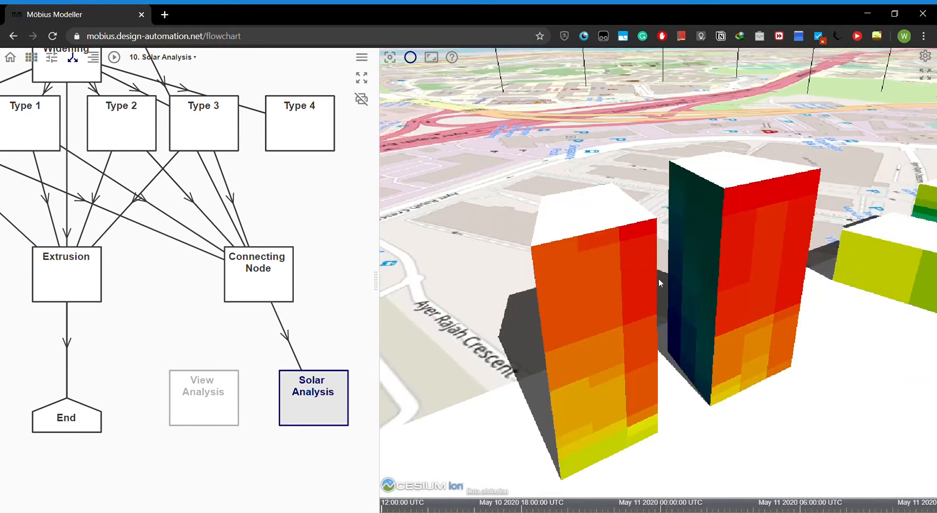
pyautogui.moveTo(658, 279); pyautogui.dragTo(625, 267, button='middle')
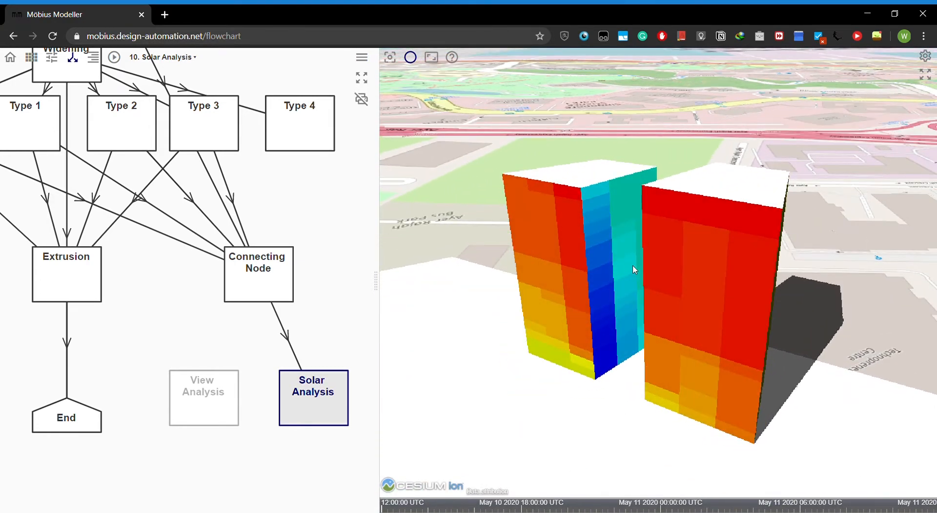
pyautogui.moveTo(641, 260); pyautogui.dragTo(794, 274, button='middle')
pyautogui.scroll(-4, 634, 239)
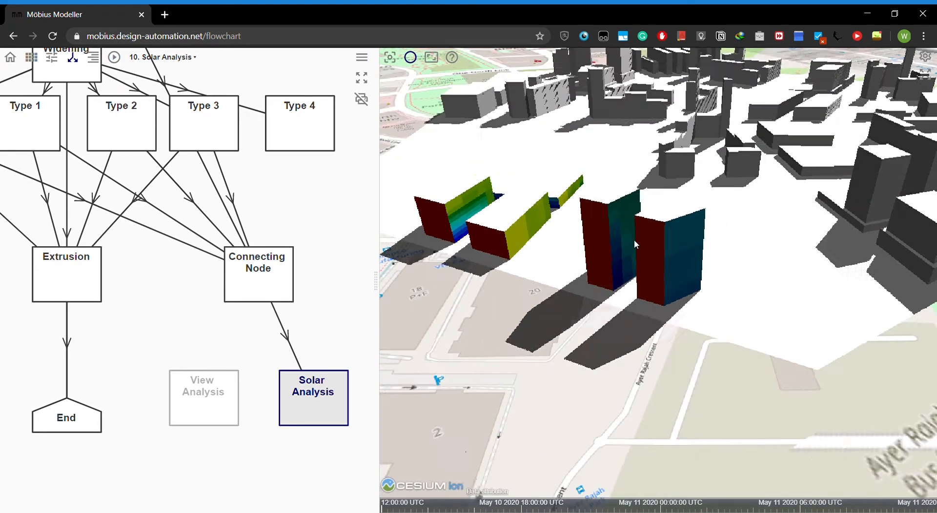
pyautogui.scroll(3, 479, 217)
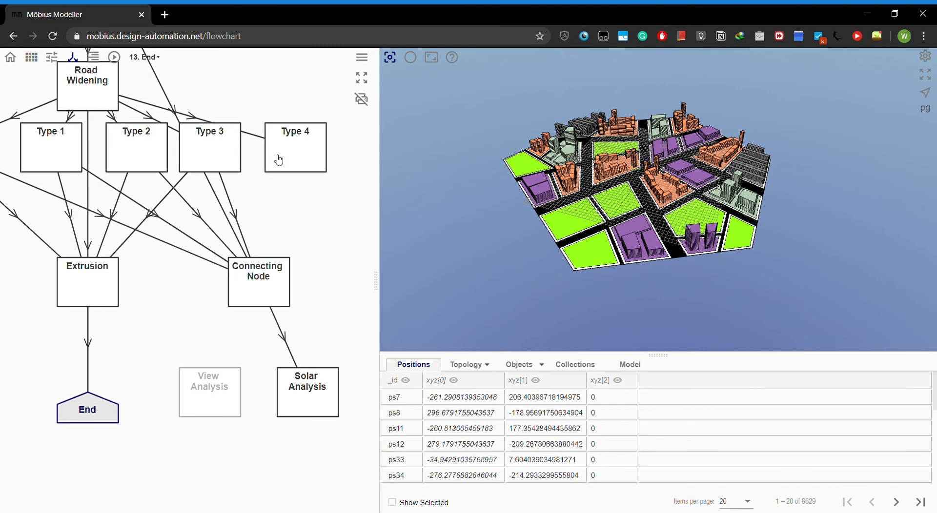
pyautogui.scroll(-1, 278, 283)
pyautogui.scroll(-2, 280, 285)
pyautogui.scroll(2, 250, 237)
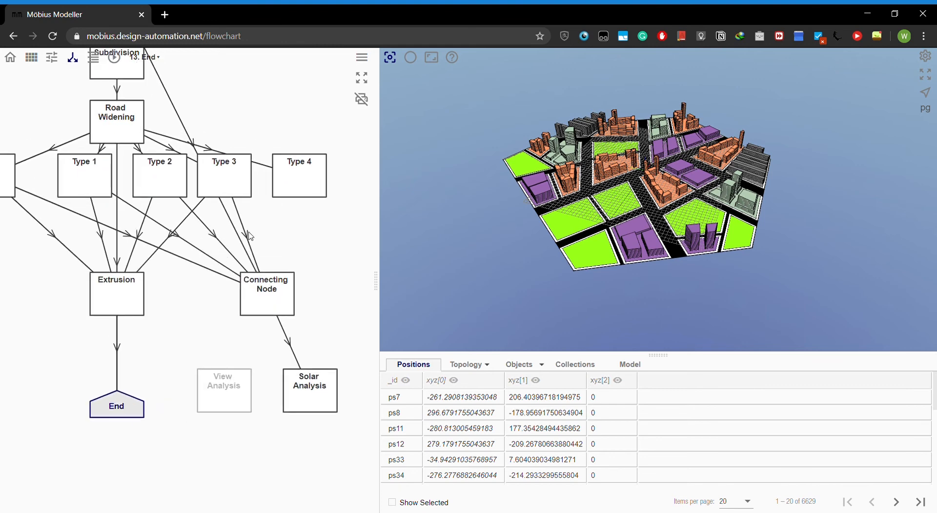